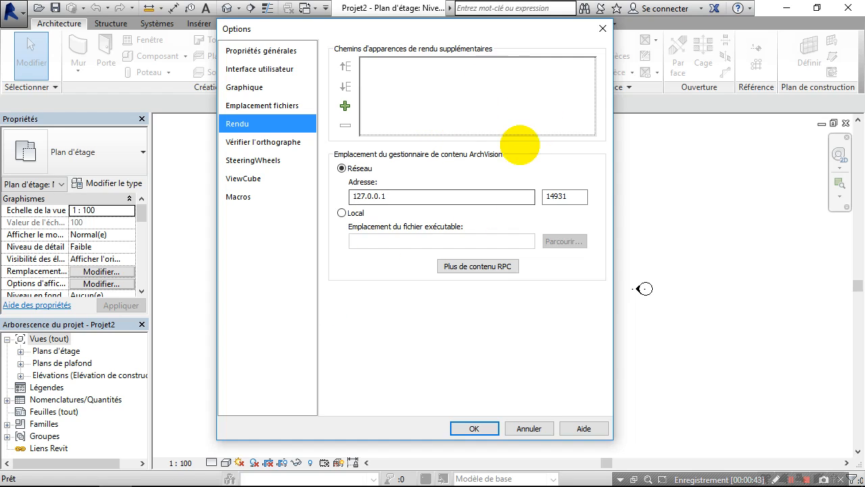
# Step: Open the spell-check options and review the languages available for the main dictionary
pyautogui.moveTo(326, 27); pyautogui.dragTo(278, 37)
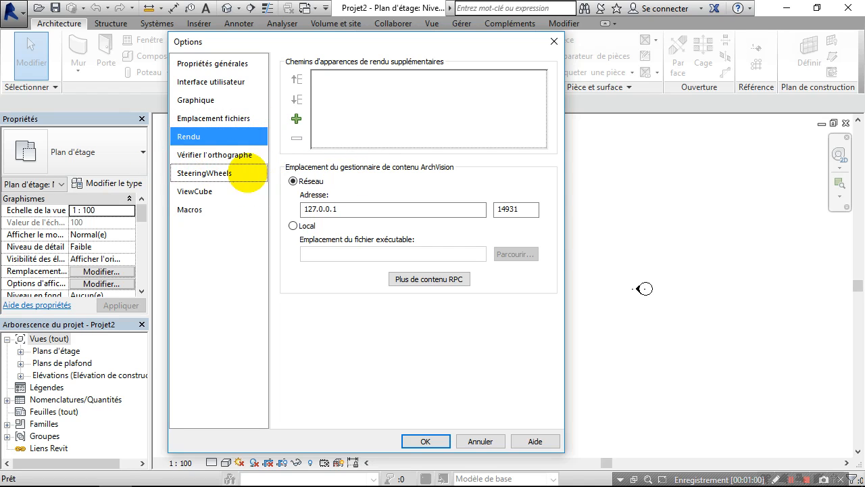
pyautogui.click(248, 159)
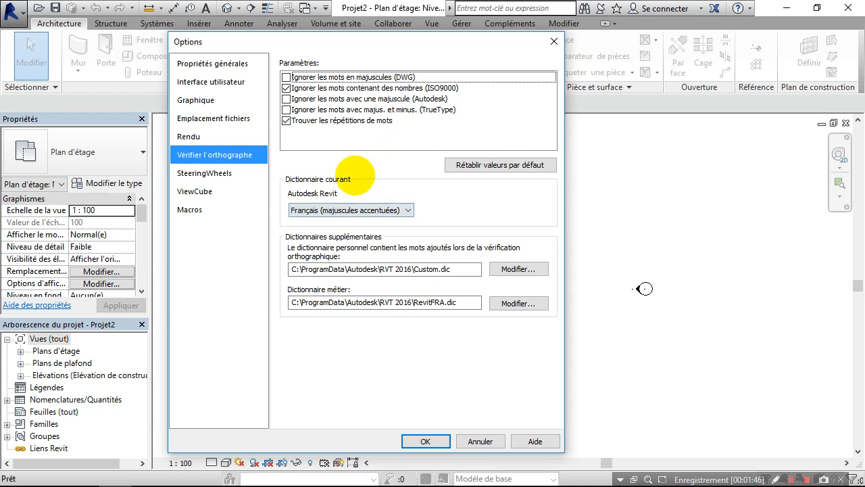
pyautogui.click(361, 206)
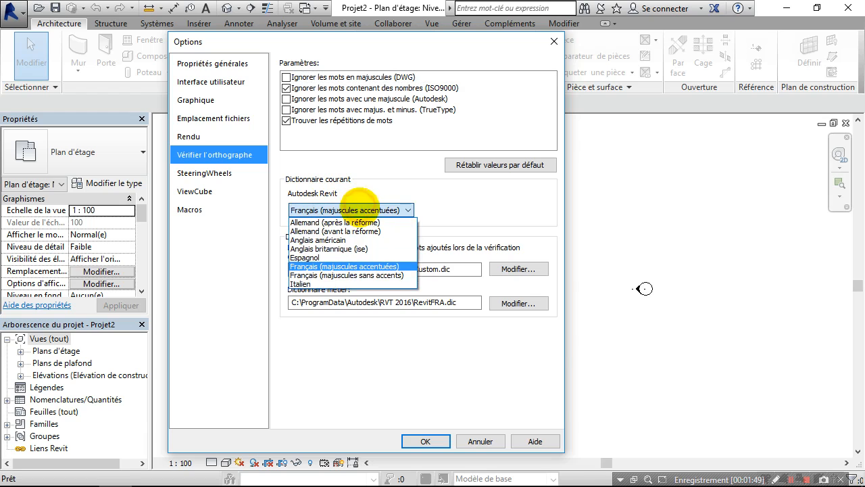
pyautogui.click(360, 206)
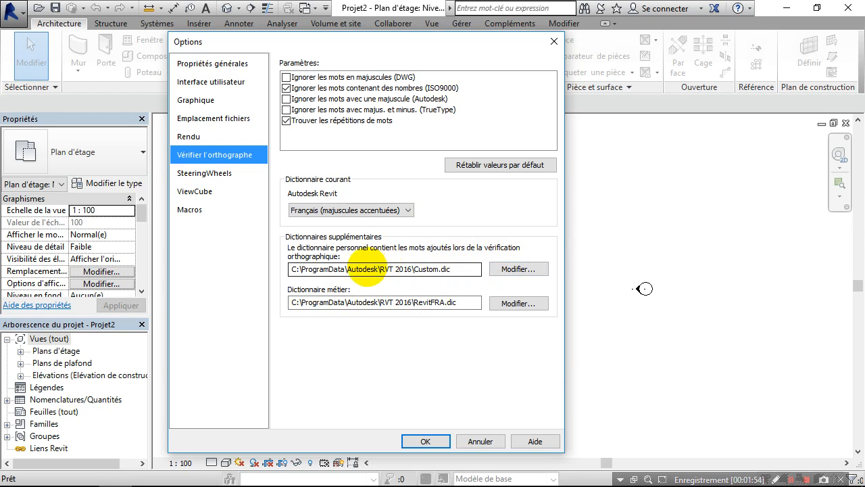
# Step: Examine the file paths of the personal dictionary and the trade dictionary in the spell-check options
pyautogui.moveTo(379, 268); pyautogui.dragTo(412, 269)
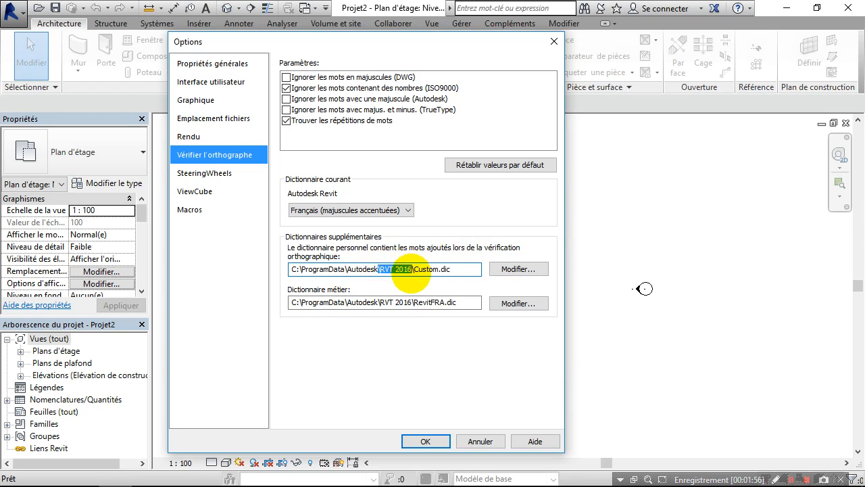
pyautogui.moveTo(320, 269); pyautogui.dragTo(378, 269)
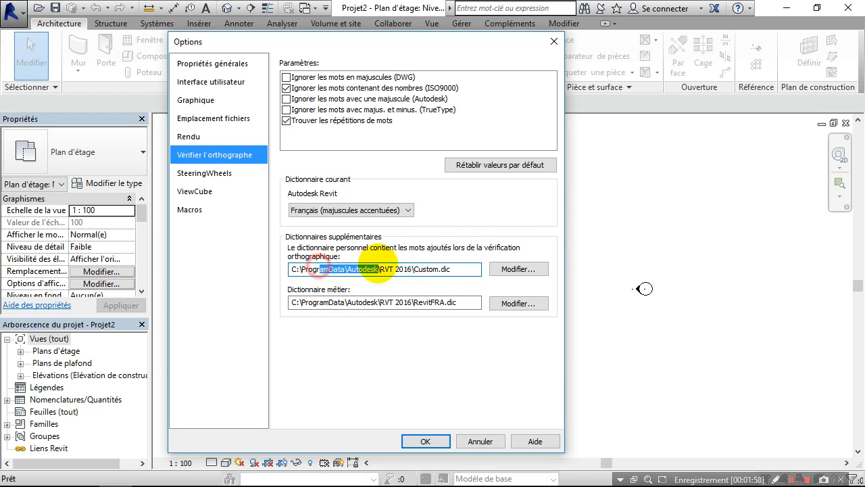
pyautogui.click(448, 268)
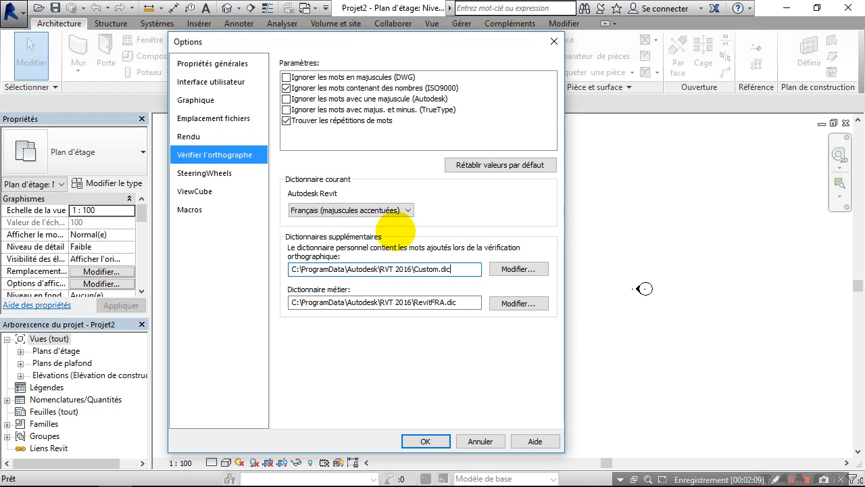
pyautogui.moveTo(467, 272); pyautogui.dragTo(405, 274)
pyautogui.click(464, 301)
pyautogui.moveTo(473, 300); pyautogui.dragTo(444, 301)
pyautogui.click(430, 303)
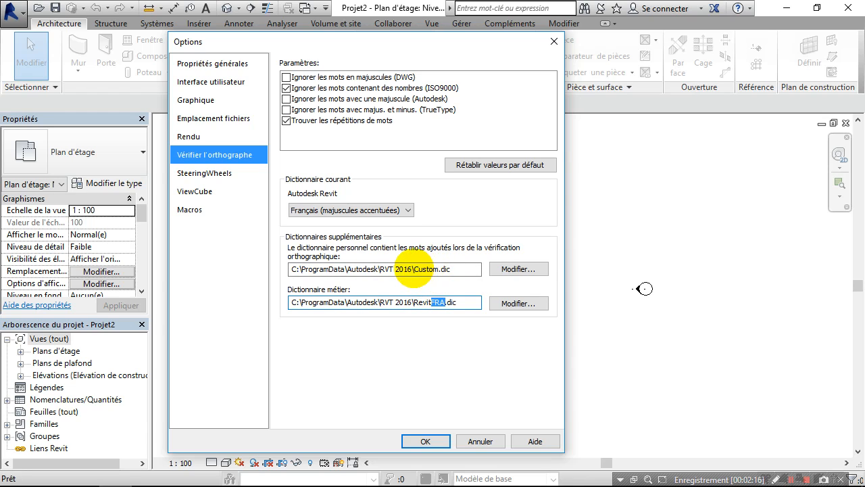
pyautogui.moveTo(414, 268); pyautogui.dragTo(434, 268)
pyautogui.click(450, 270)
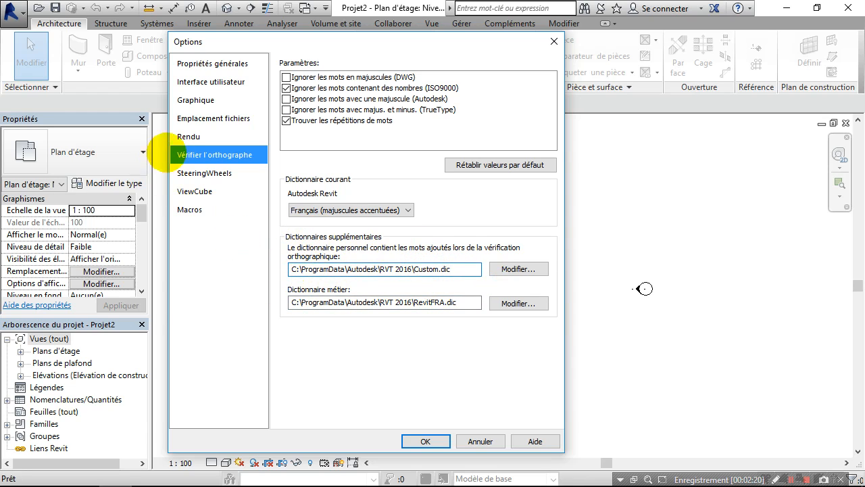
# Step: Review the SteeringWheels and ViewCube options, and close the Options dialog
pyautogui.click(242, 171)
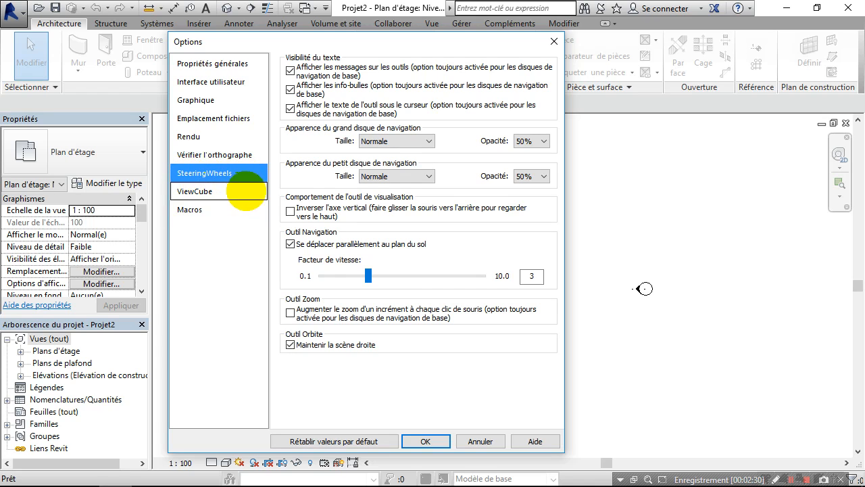
pyautogui.click(241, 191)
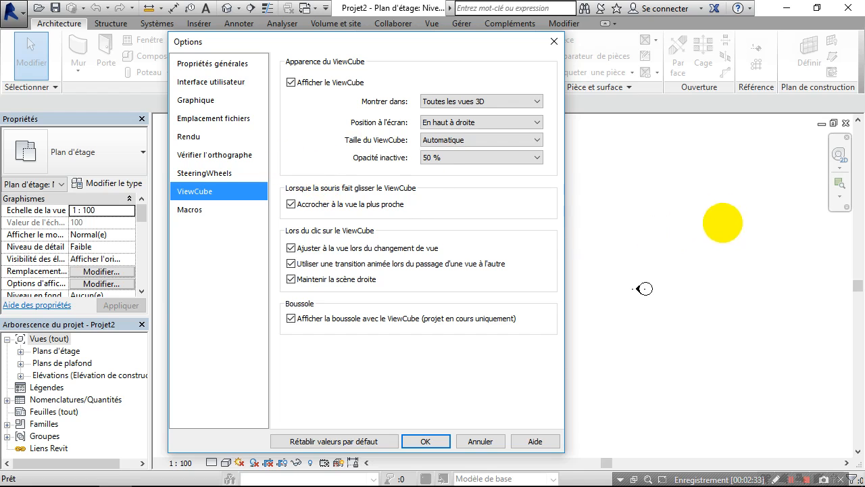
pyautogui.click(441, 441)
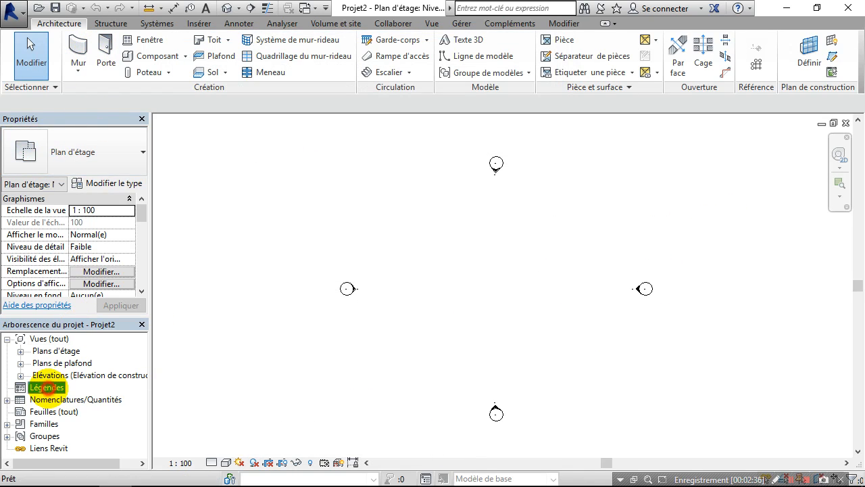
# Step: Open the default 3D view of the project
pyautogui.click(41, 385)
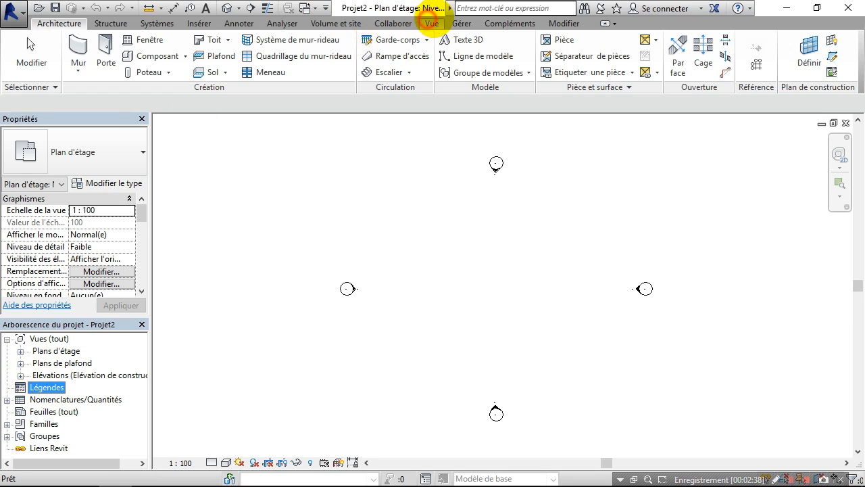
pyautogui.click(433, 24)
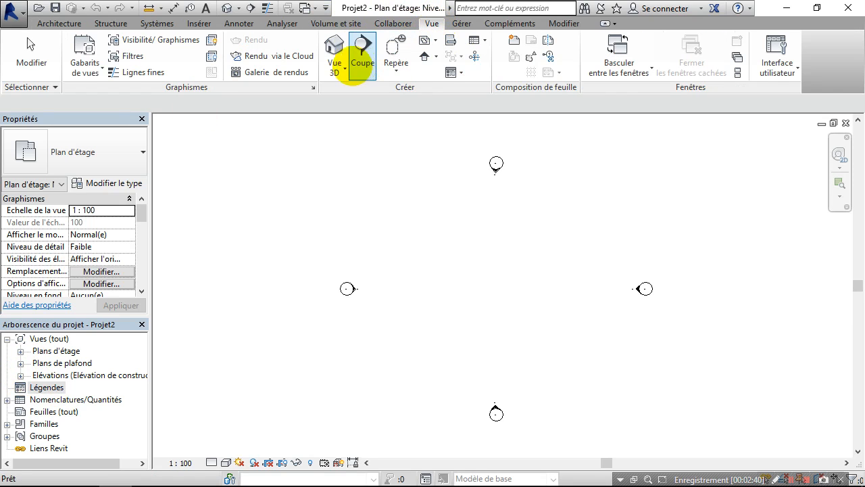
pyautogui.click(334, 49)
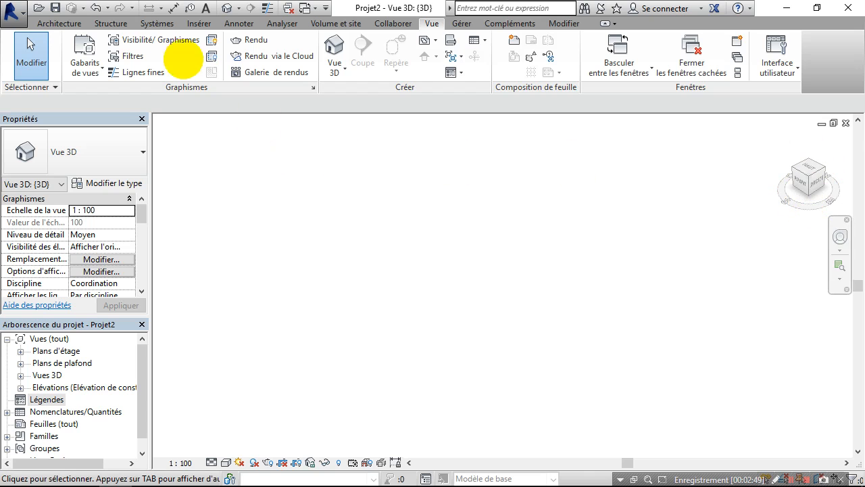
# Step: Reopen the ViewCube options and review the choices for inactive opacity and ViewCube size, keeping 50 % and Automatique
pyautogui.click(14, 10)
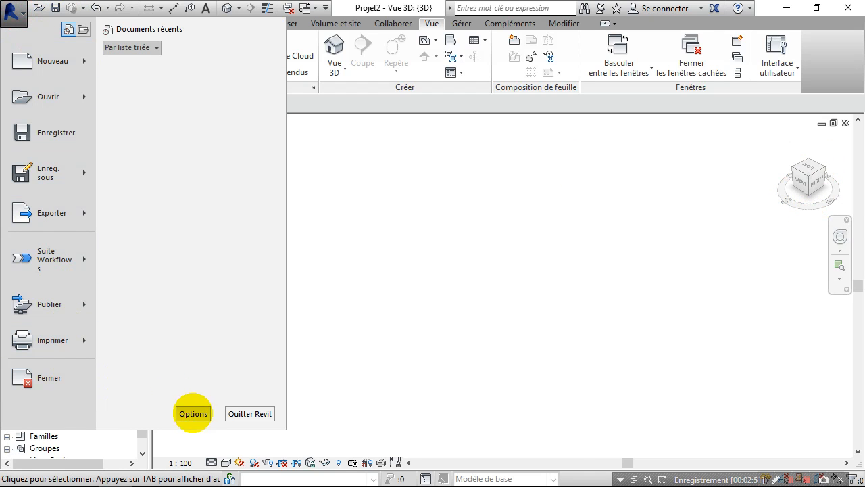
pyautogui.click(193, 413)
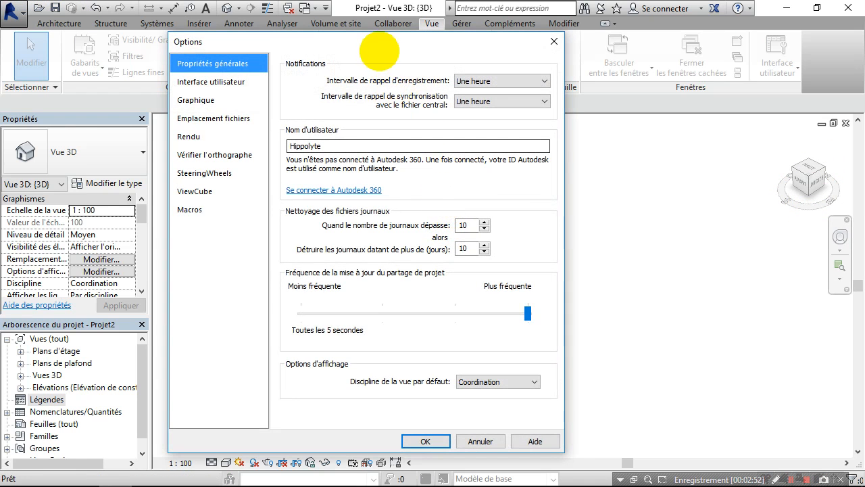
pyautogui.click(194, 192)
pyautogui.moveTo(383, 39); pyautogui.dragTo(411, 27)
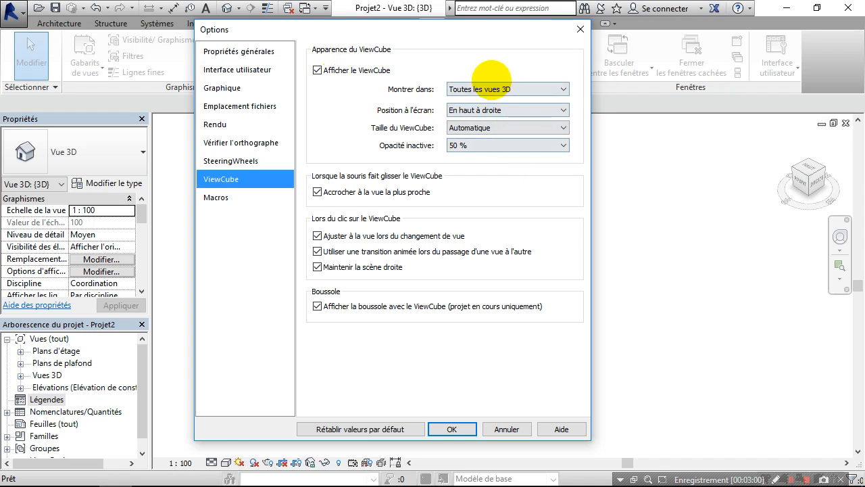
pyautogui.click(523, 145)
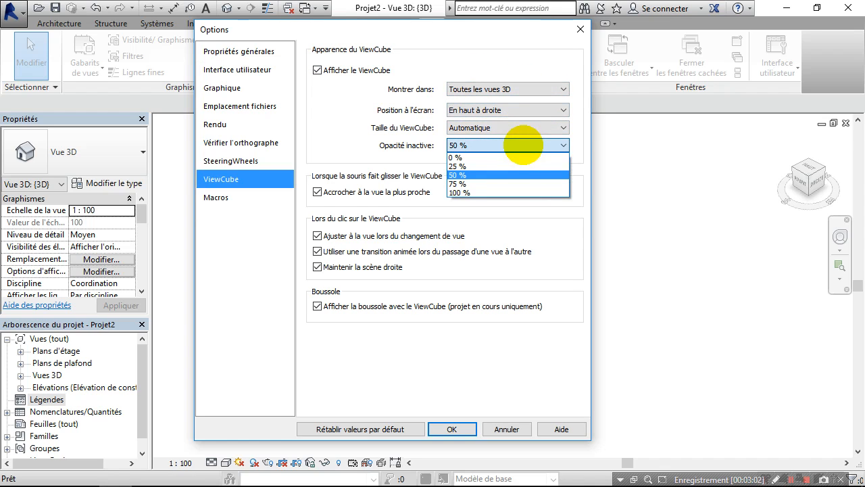
pyautogui.click(513, 174)
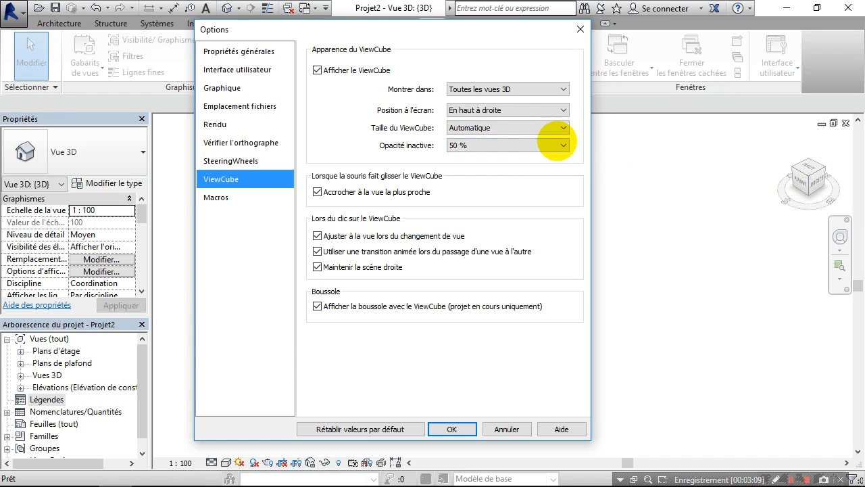
pyautogui.click(532, 125)
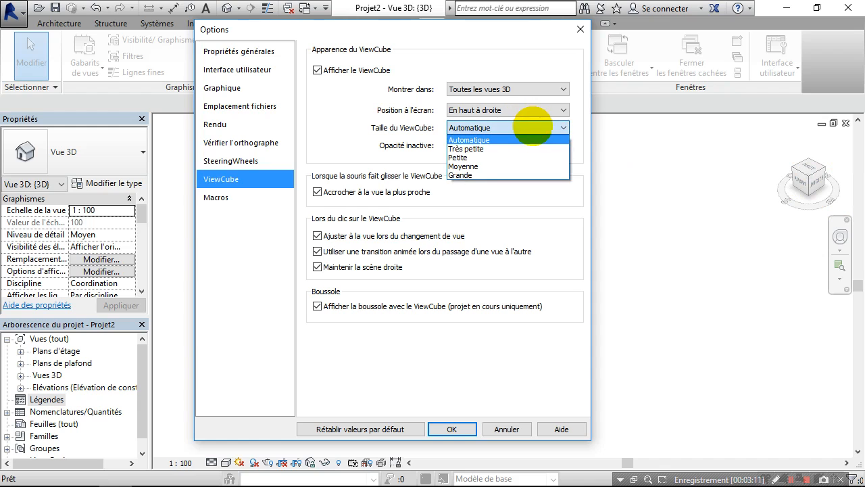
pyautogui.click(532, 125)
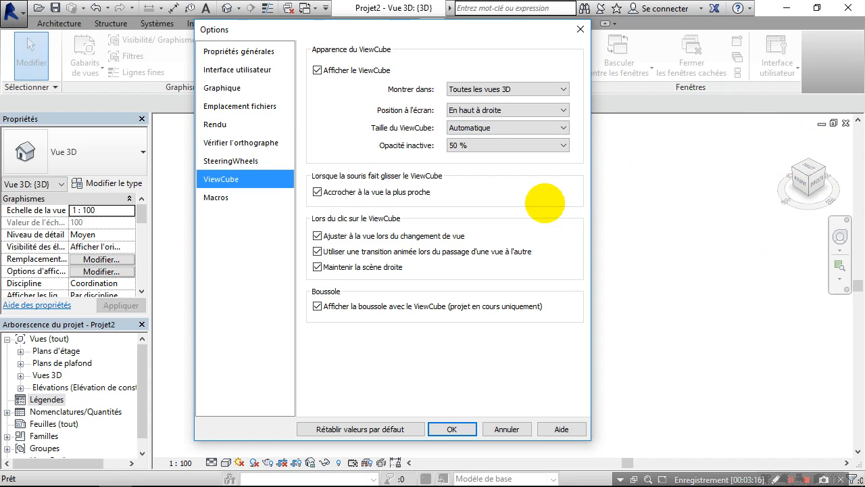
# Step: Review the ViewCube's on-screen position choices and the views it can be shown in, keeping Toutes les vues 3D
pyautogui.click(519, 109)
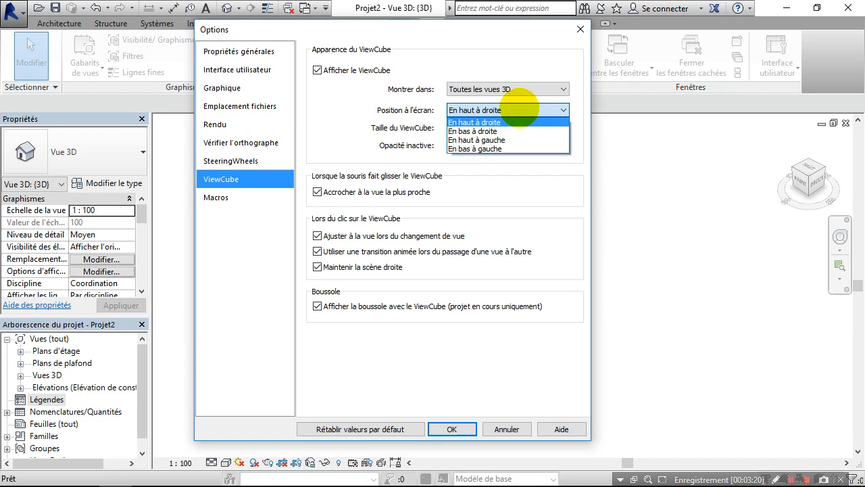
pyautogui.click(532, 92)
pyautogui.click(530, 87)
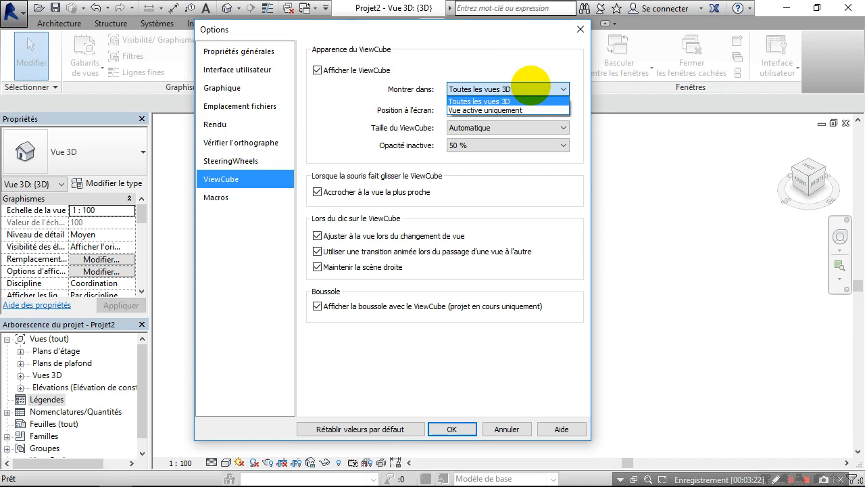
pyautogui.click(533, 86)
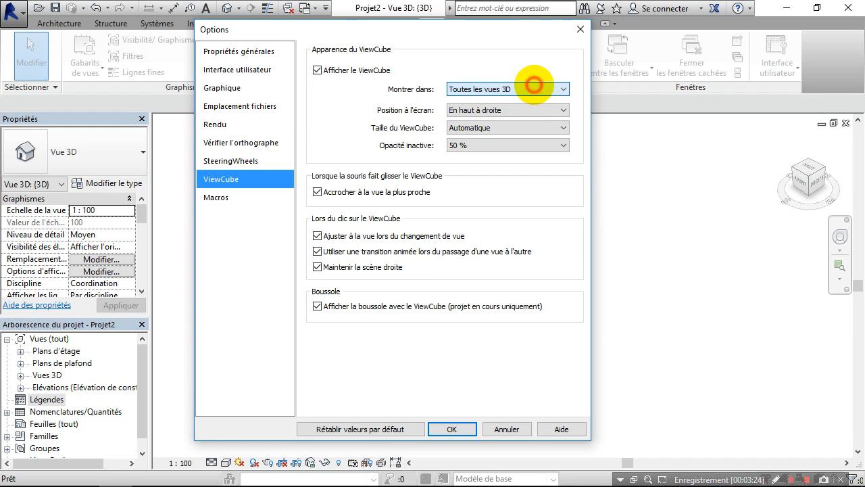
pyautogui.click(519, 89)
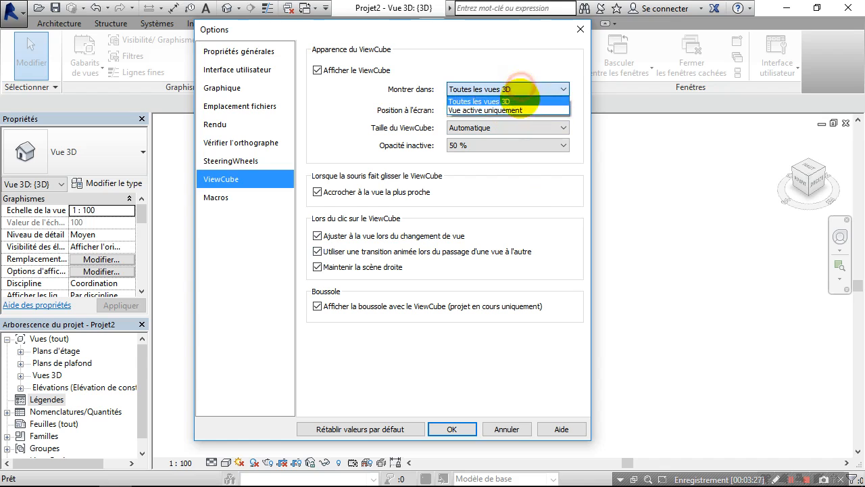
pyautogui.click(524, 88)
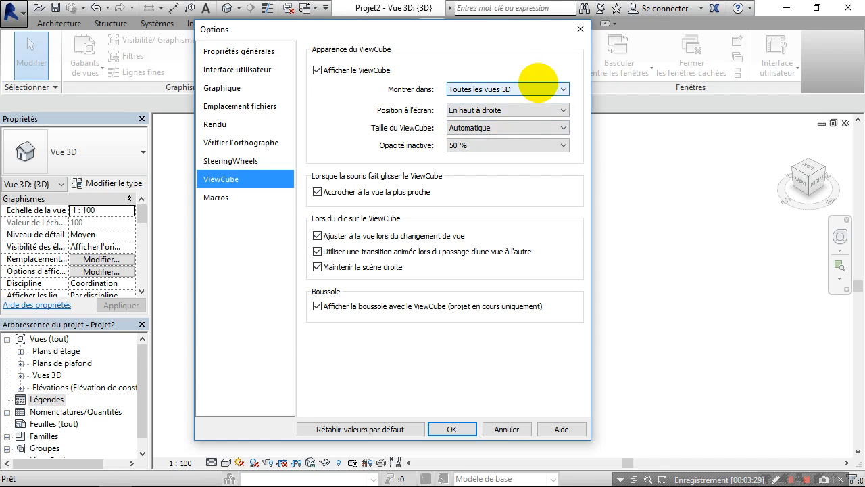
pyautogui.click(534, 86)
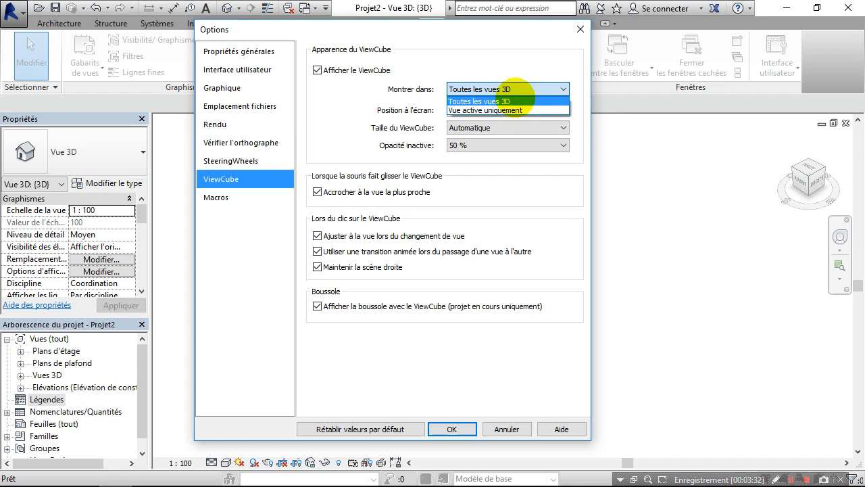
pyautogui.click(520, 101)
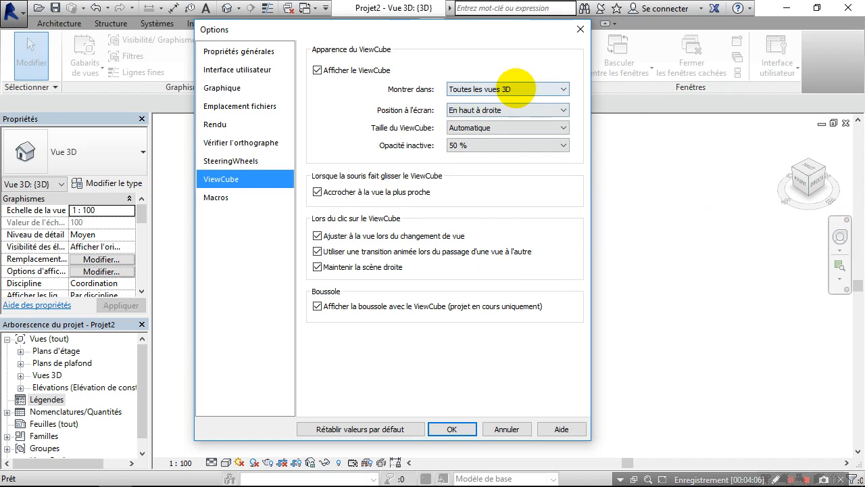
pyautogui.click(518, 89)
pyautogui.click(477, 89)
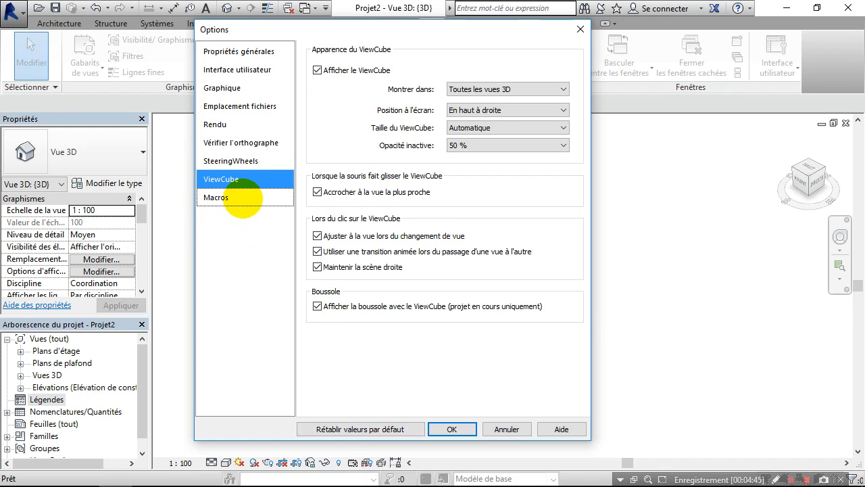
# Step: Review the application and document macro security options, and close the Options dialog
pyautogui.click(239, 197)
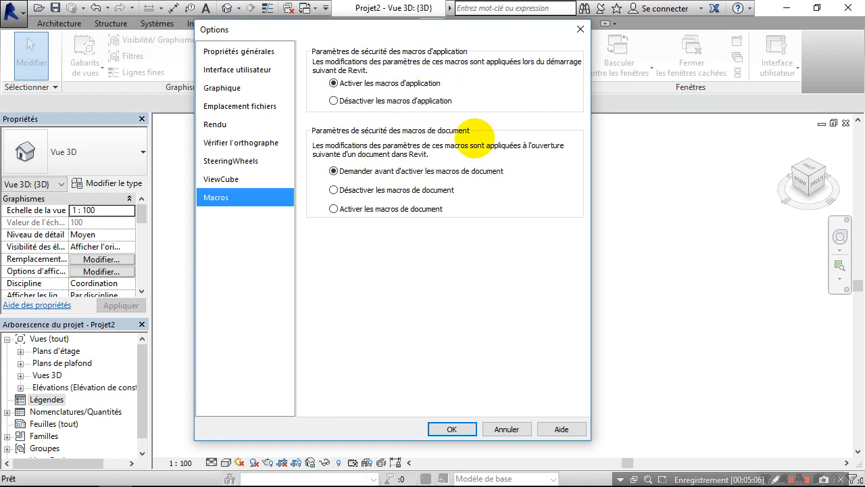
pyautogui.click(463, 428)
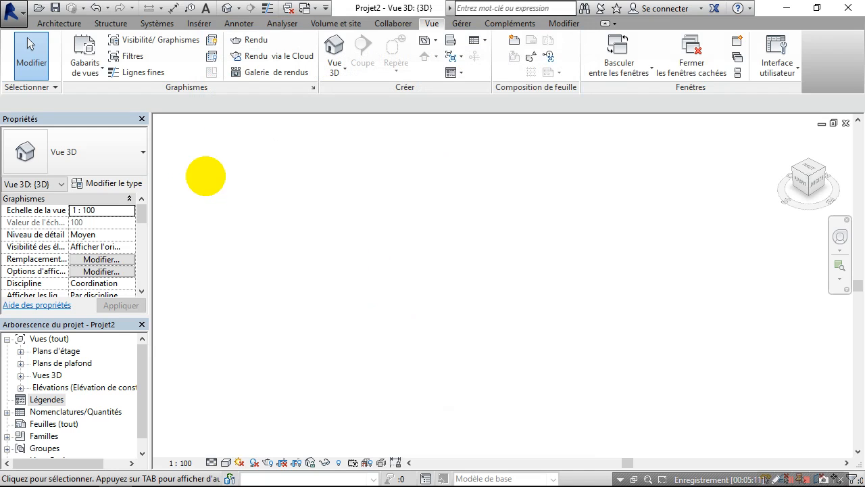
# Step: Close the 3D view window to return to the floor plan
pyautogui.click(15, 12)
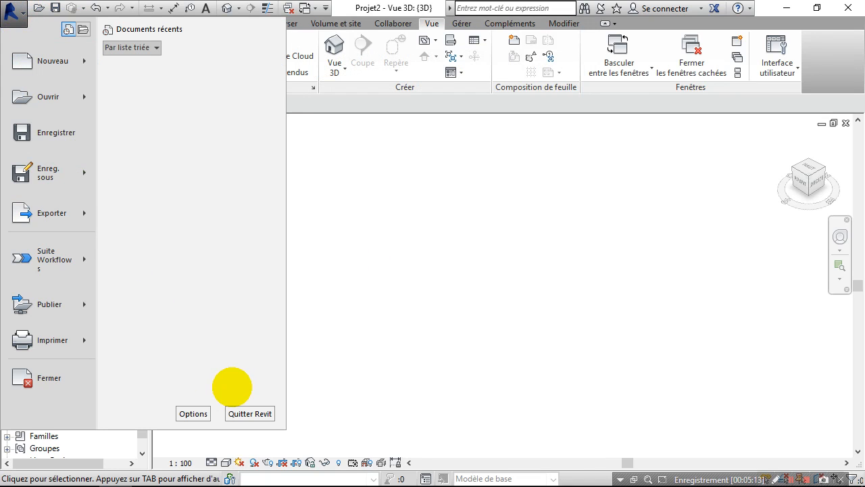
pyautogui.click(611, 181)
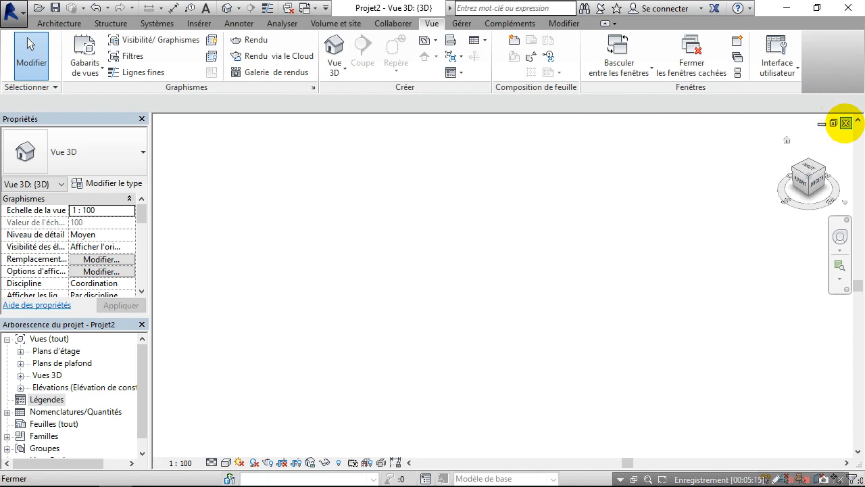
pyautogui.click(845, 122)
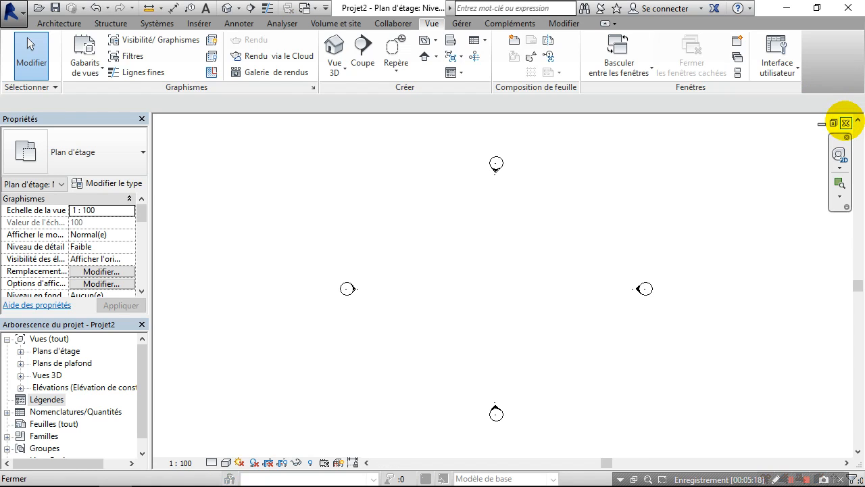
# Step: Close the Projet2 project to return to the Fichiers récents page
pyautogui.click(845, 122)
pyautogui.click(473, 258)
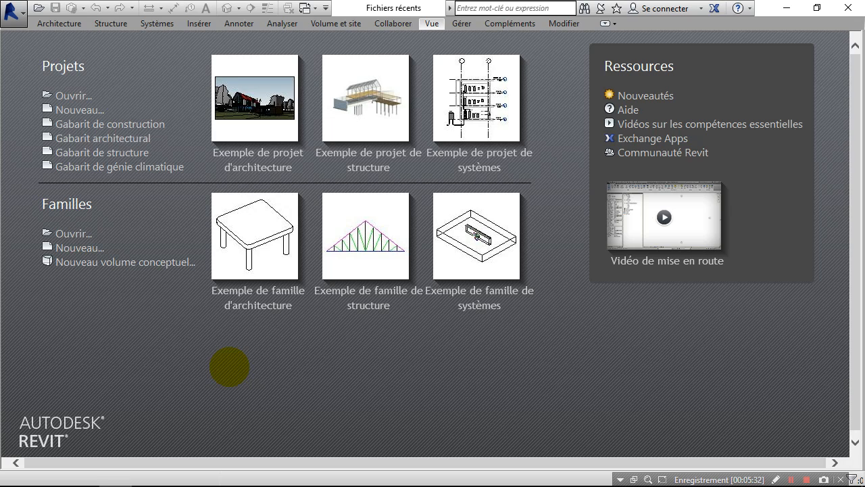
# Step: Look at the Quick Access Toolbar's customization choices and open the Personnaliser la barre d'outils d'accès rapide dialog
pyautogui.rightClick(343, 5)
pyautogui.rightClick(291, 8)
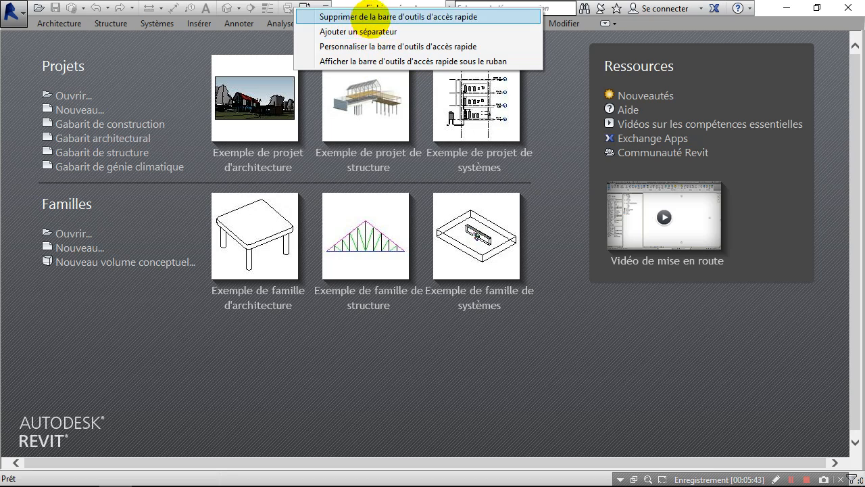
pyautogui.click(108, 41)
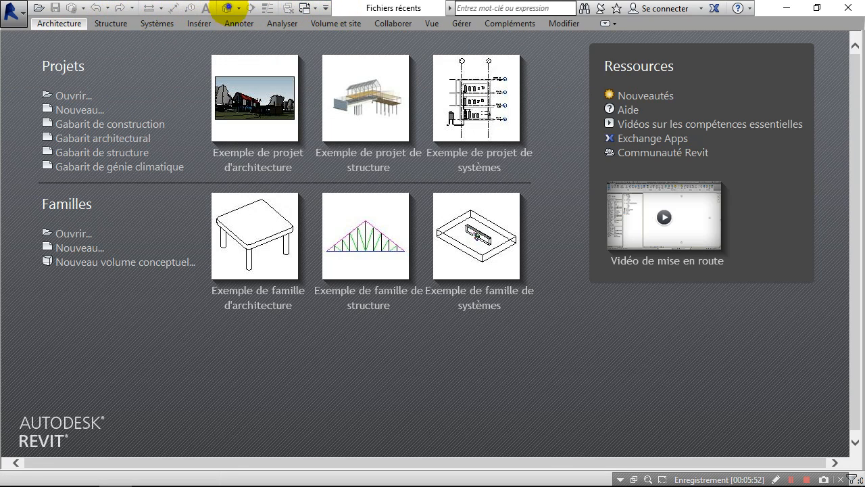
pyautogui.rightClick(227, 8)
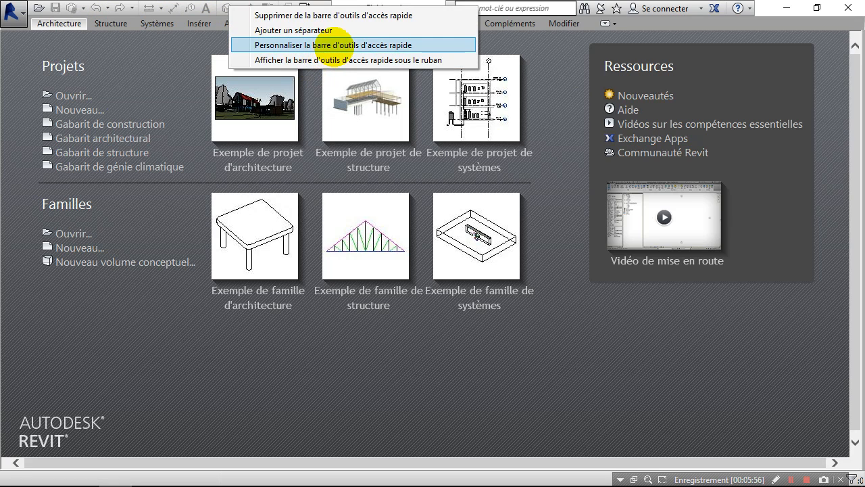
pyautogui.click(333, 44)
pyautogui.moveTo(390, 94); pyautogui.dragTo(255, 61)
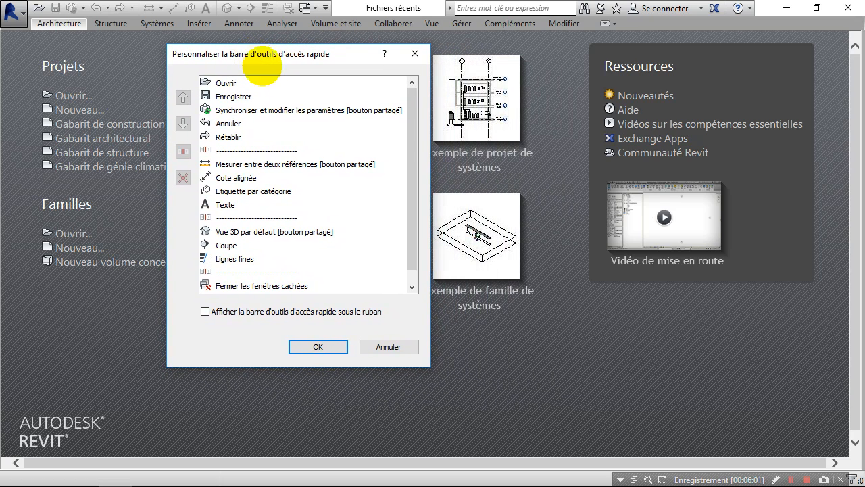
# Step: Examine the Quick Access Toolbar's command list, comparing entries such as Ouvrir, Enregistrer, the separators and Mesurer entre deux références with the toolbar
pyautogui.scroll(-1, 391, 196)
pyautogui.scroll(-1, 388, 192)
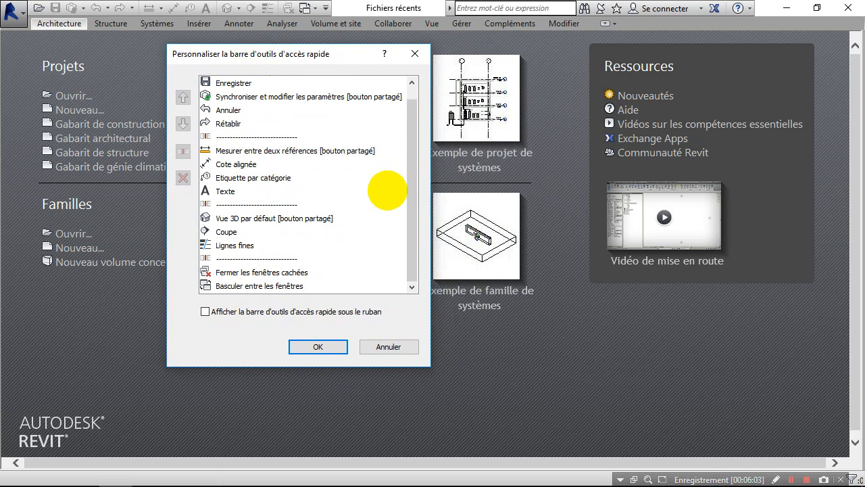
pyautogui.scroll(1, 389, 190)
pyautogui.click(282, 115)
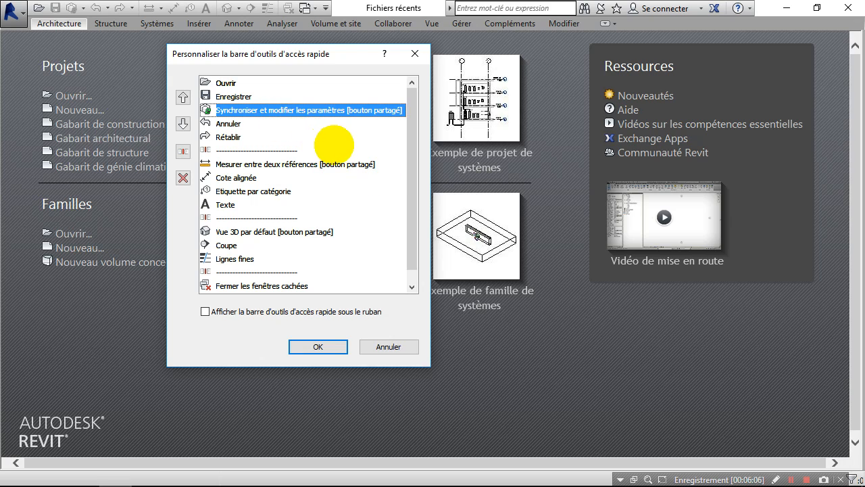
pyautogui.scroll(-1, 345, 149)
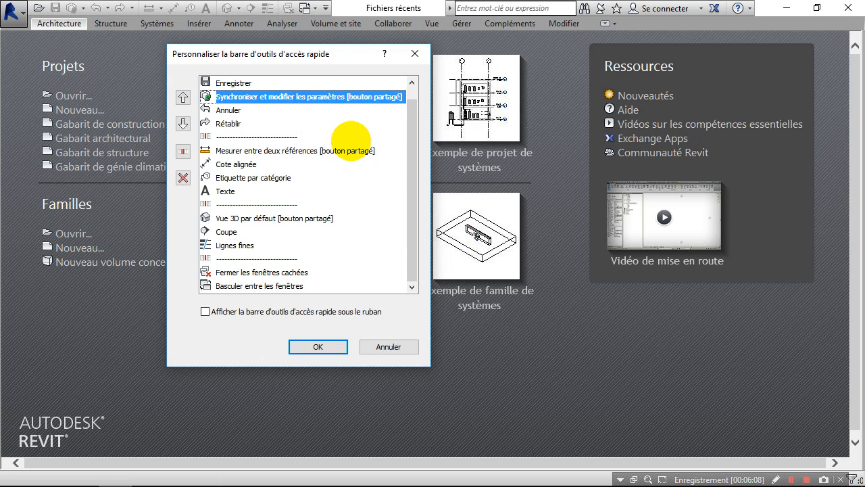
pyautogui.scroll(1, 351, 139)
pyautogui.click(259, 82)
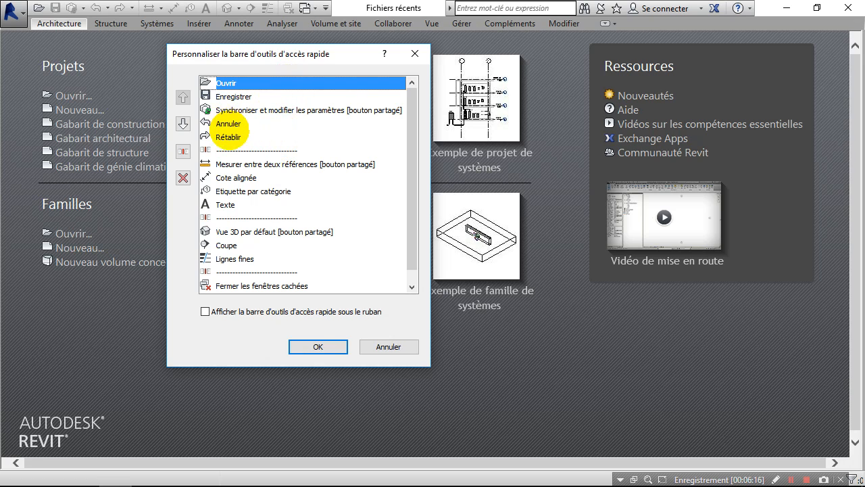
pyautogui.click(234, 96)
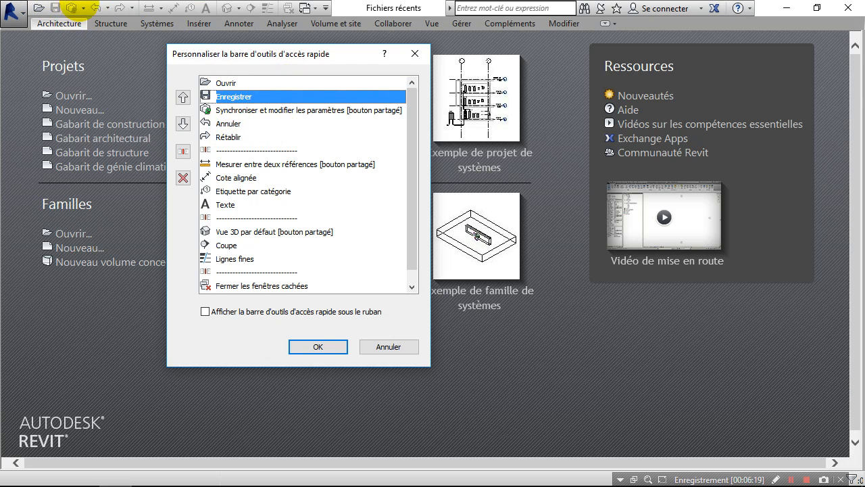
pyautogui.click(244, 150)
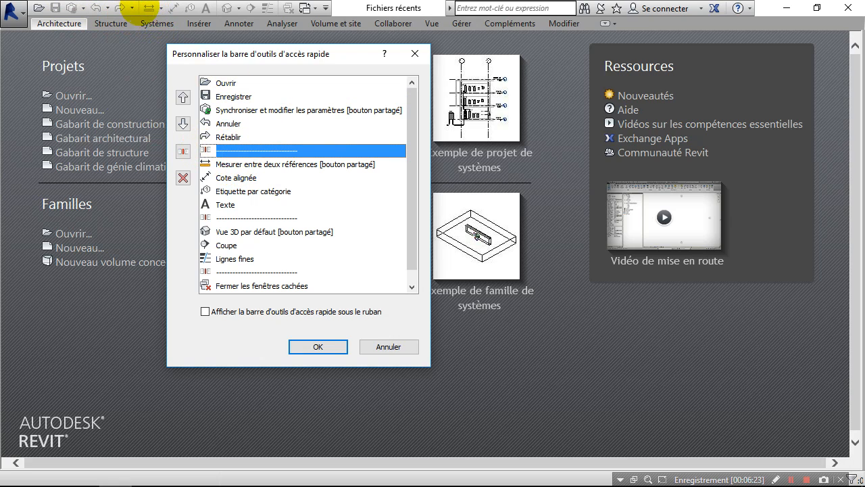
pyautogui.scroll(-1, 290, 216)
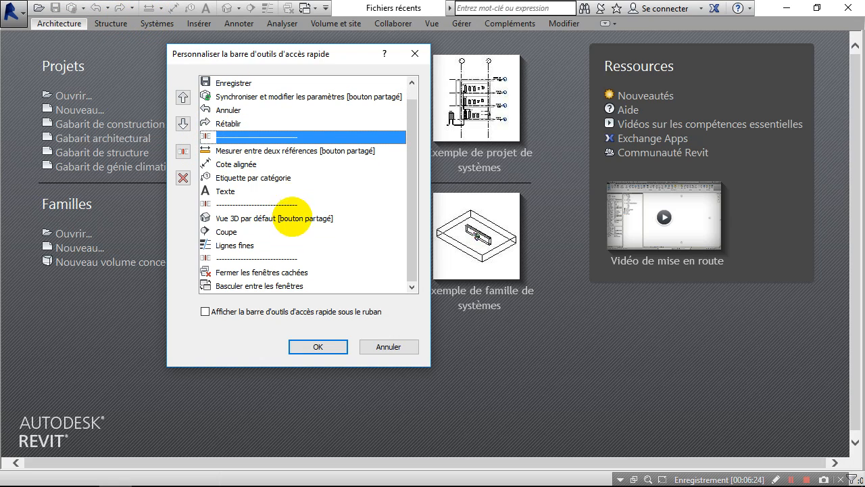
pyautogui.click(258, 149)
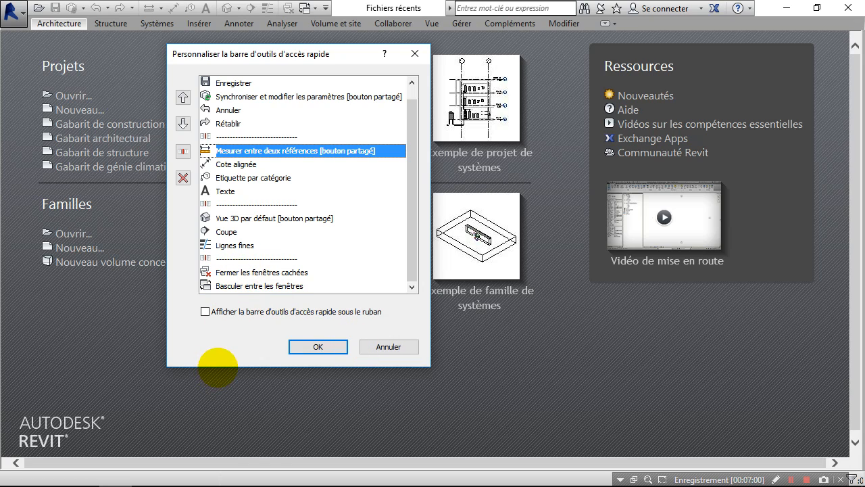
# Step: Display the Quick Access Toolbar below the ribbon
pyautogui.click(205, 312)
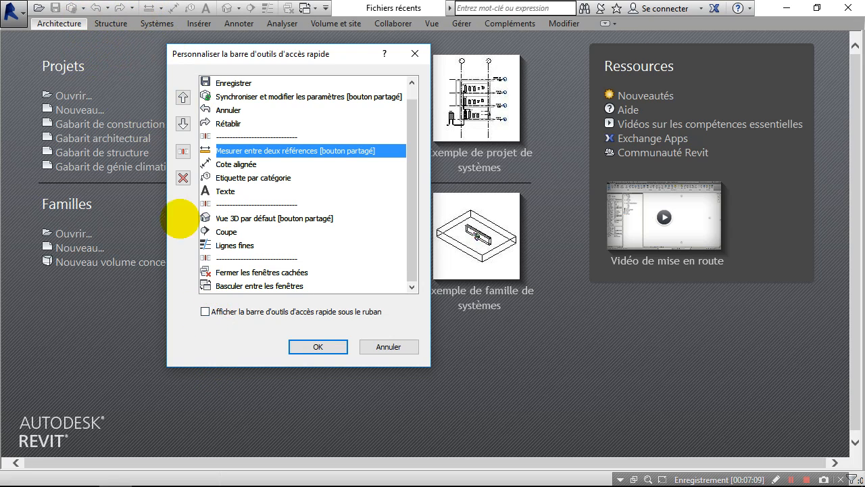
pyautogui.click(318, 346)
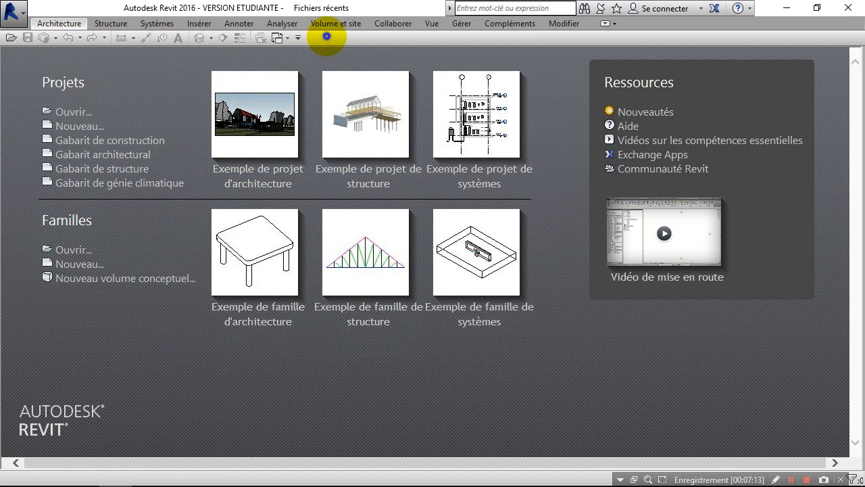
# Step: Put the Quick Access Toolbar back above the ribbon through its customization settings
pyautogui.rightClick(329, 38)
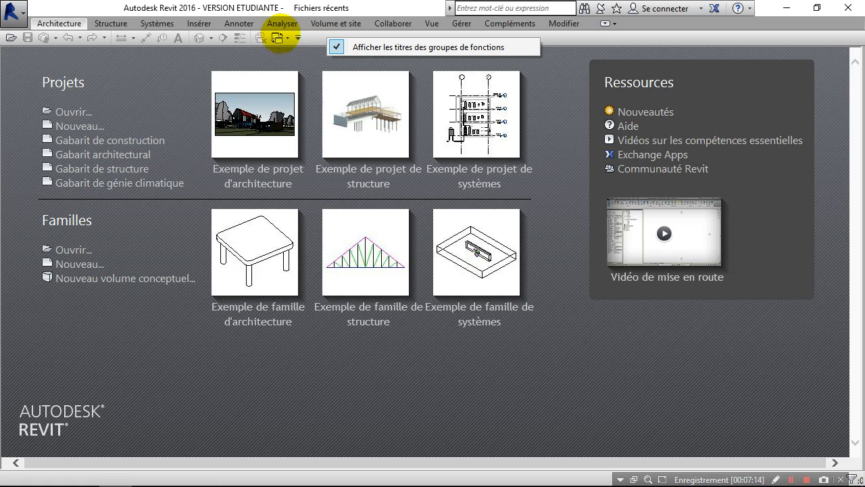
pyautogui.rightClick(291, 9)
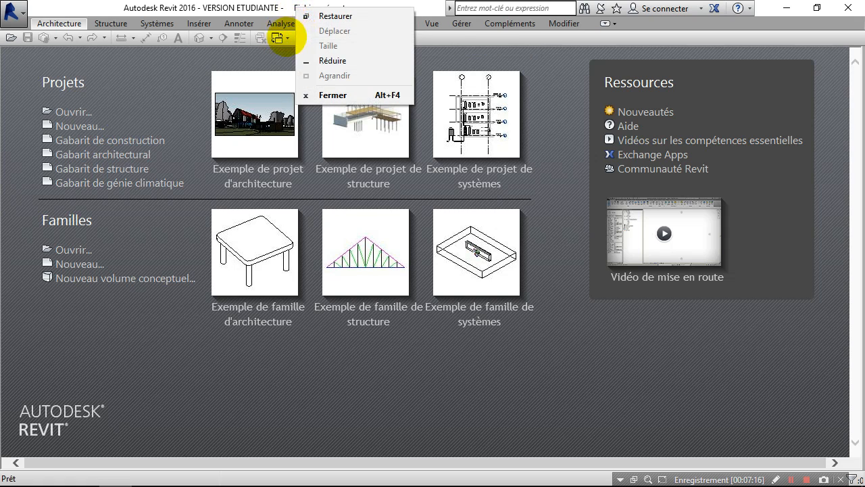
pyautogui.rightClick(280, 37)
pyautogui.click(365, 76)
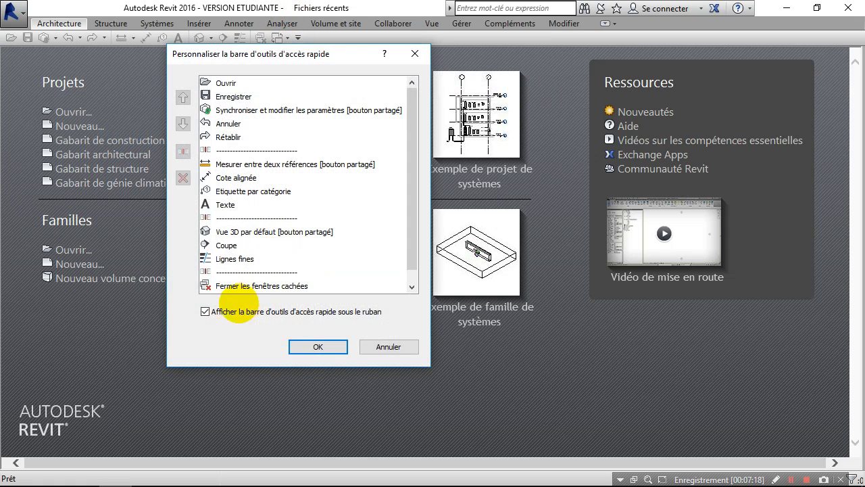
pyautogui.click(205, 311)
pyautogui.click(317, 346)
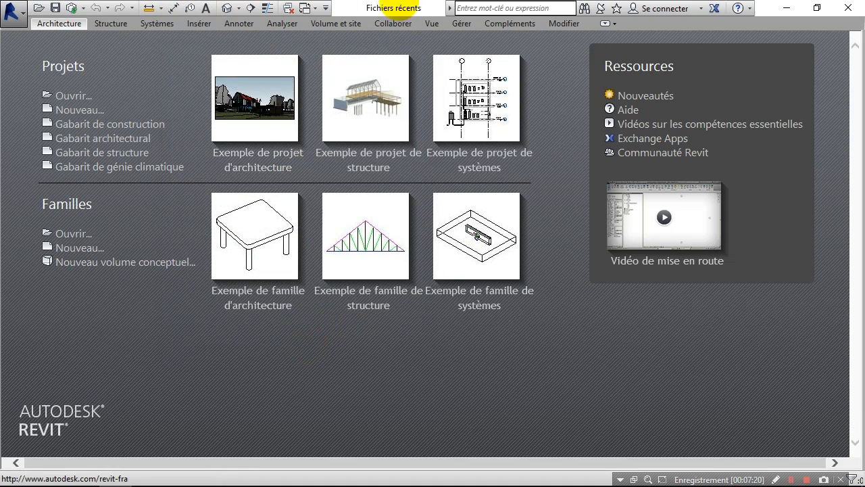
# Step: Add a separator after the Annuler command on the Quick Access Toolbar
pyautogui.rightClick(289, 6)
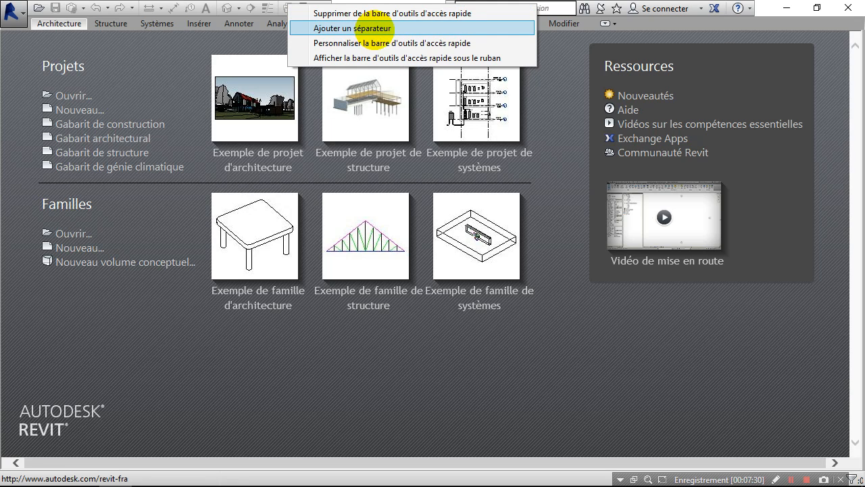
pyautogui.rightClick(98, 7)
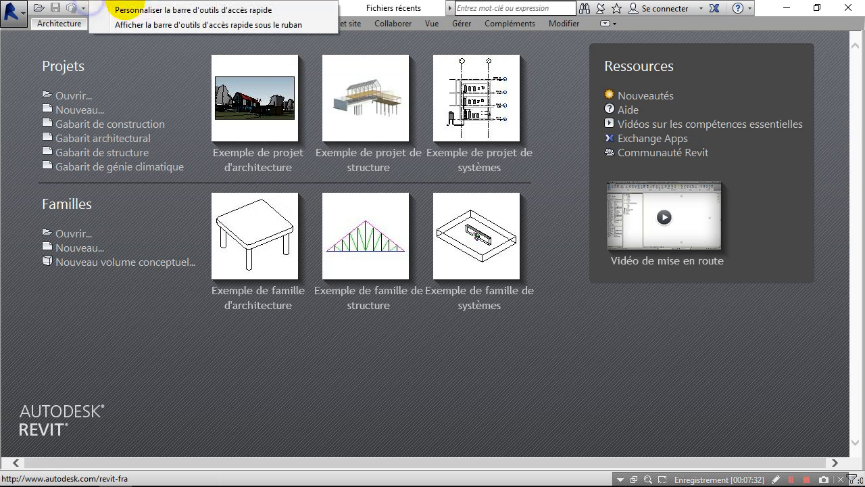
pyautogui.click(111, 57)
pyautogui.rightClick(89, 5)
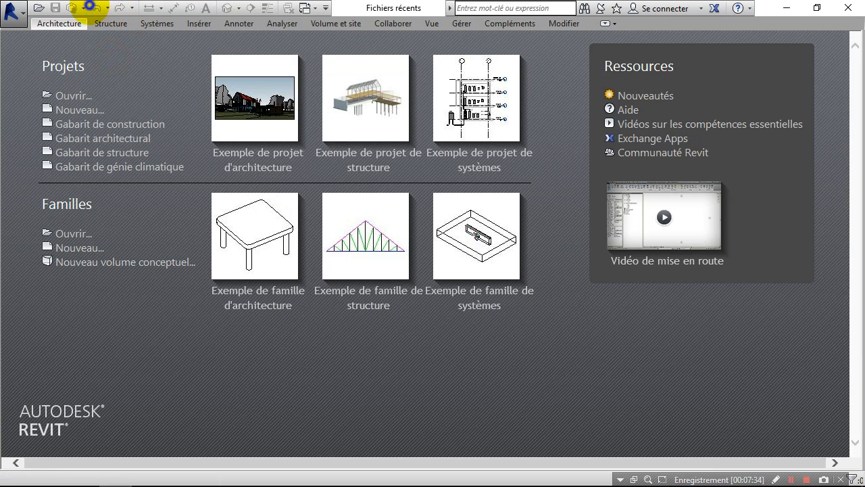
pyautogui.click(157, 32)
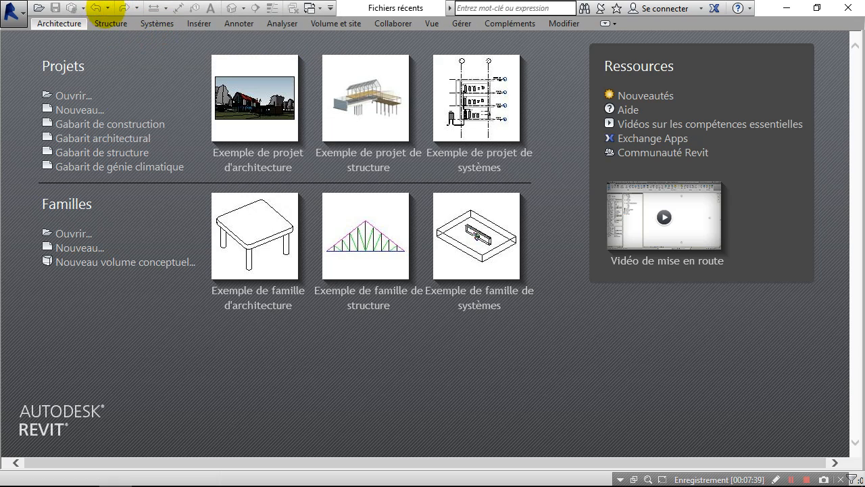
# Step: Move the separator between Annuler and Rétablir up one place, before Annuler, and apply the toolbar customization
pyautogui.rightClick(178, 6)
pyautogui.click(241, 45)
pyautogui.click(229, 136)
pyautogui.click(182, 97)
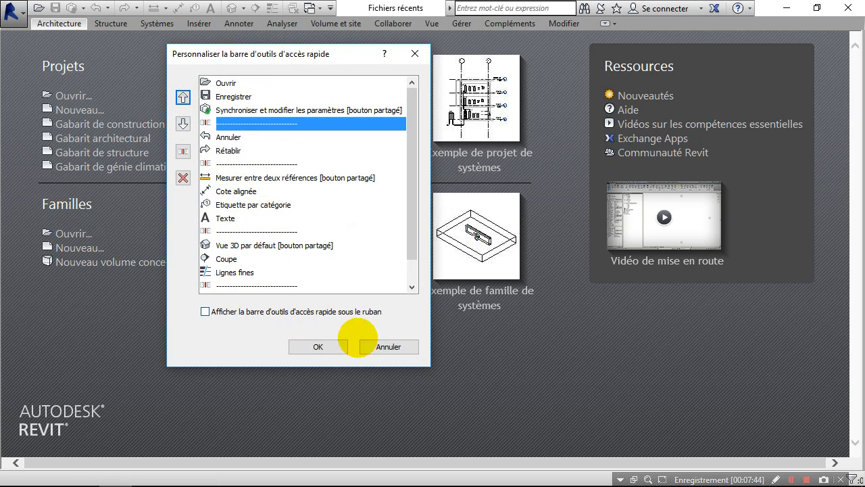
pyautogui.click(327, 347)
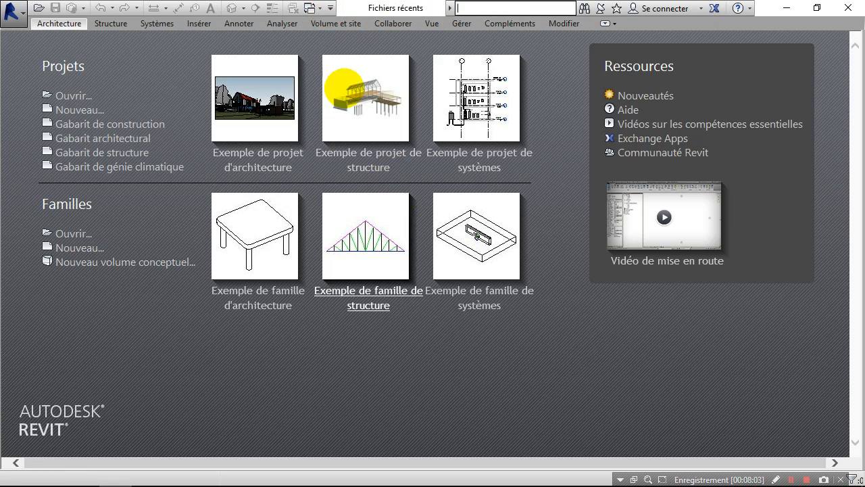
# Step: Add the Nouveau command to the Quick Access Toolbar and check the list of available toolbar commands
pyautogui.click(299, 53)
pyautogui.click(330, 8)
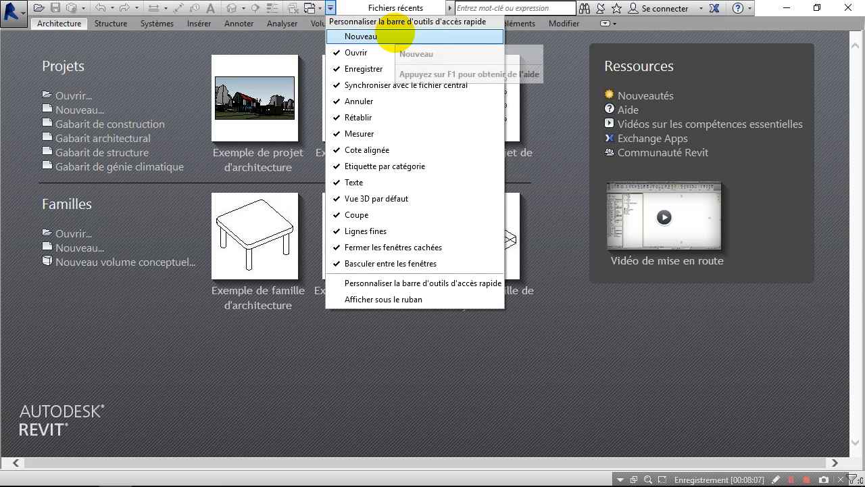
pyautogui.click(395, 34)
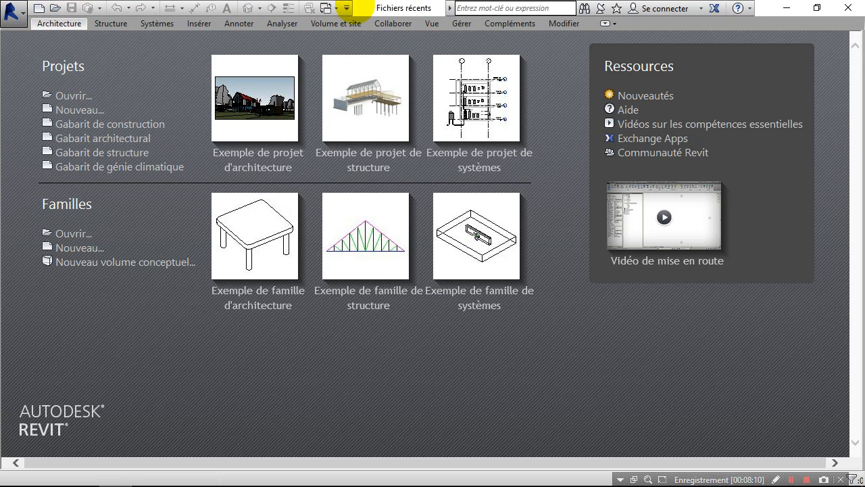
pyautogui.click(346, 7)
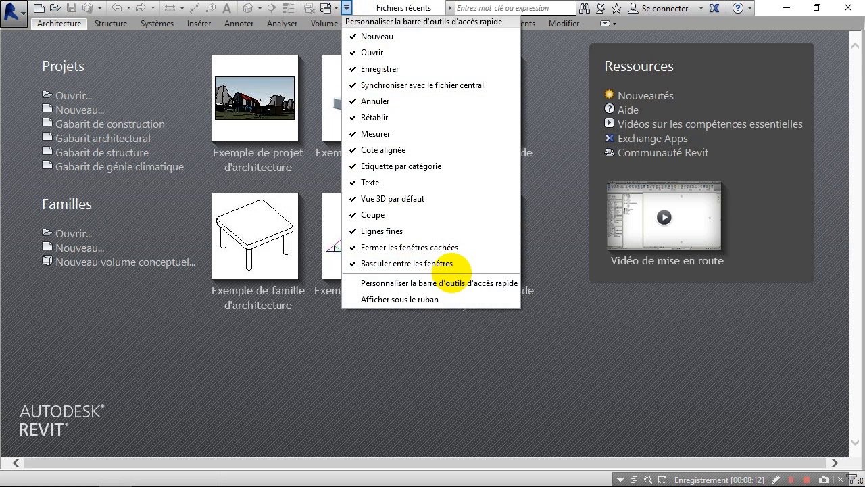
pyautogui.click(389, 4)
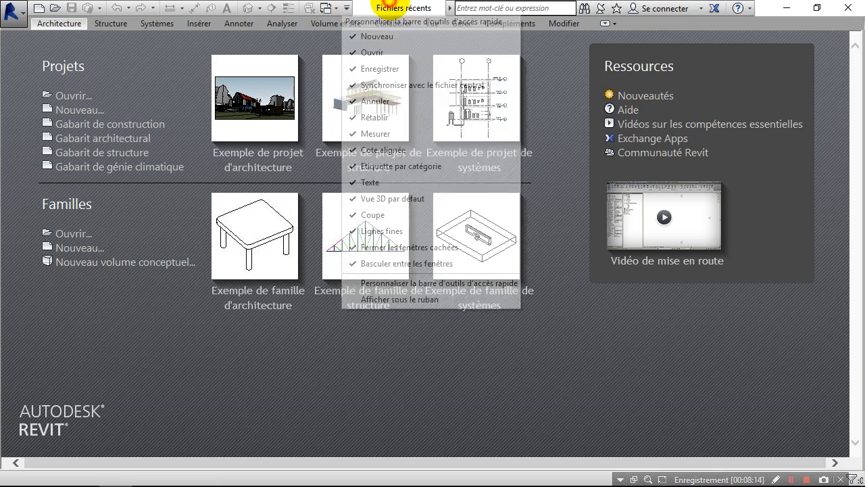
# Step: Collapse and expand the help search field twice, and make it ready for entering a keyword
pyautogui.click(448, 8)
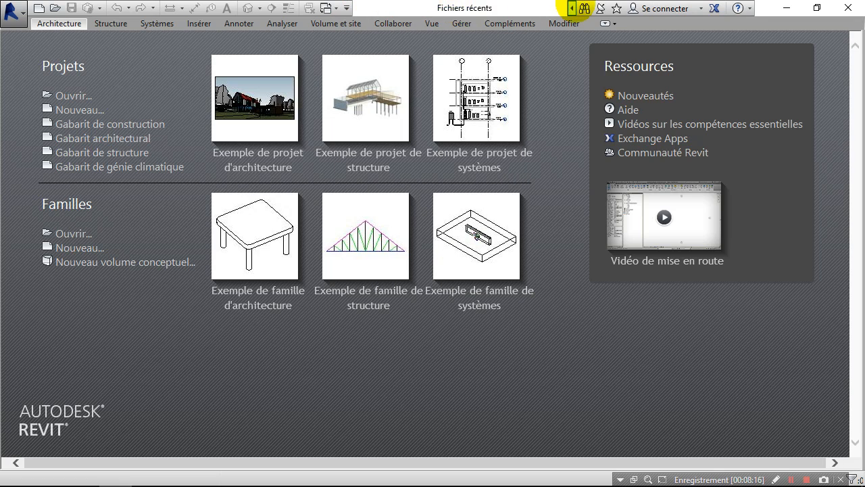
pyautogui.click(573, 8)
pyautogui.click(449, 9)
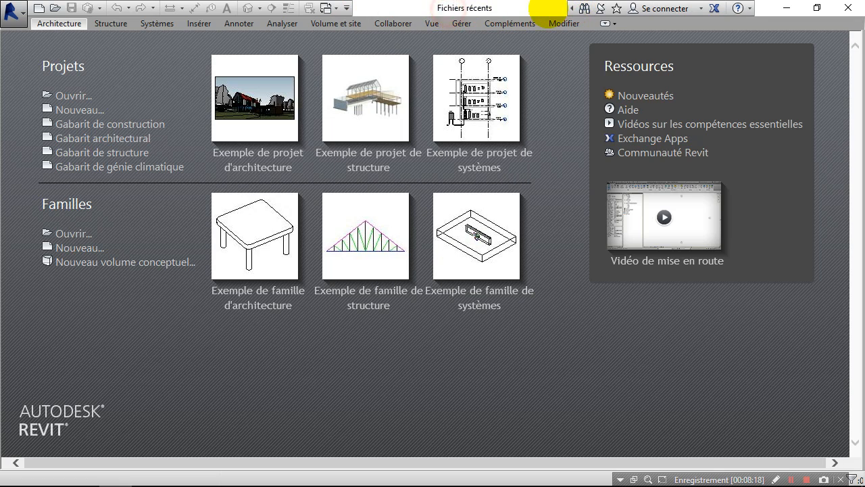
pyautogui.click(571, 8)
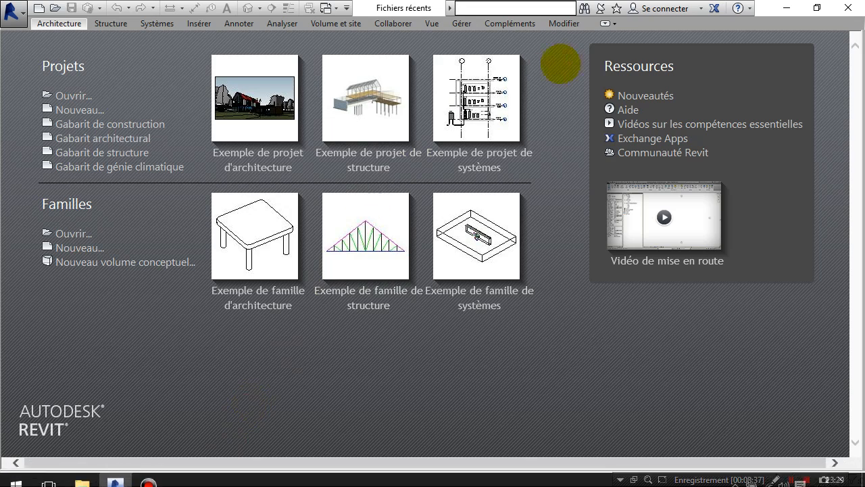
pyautogui.click(562, 8)
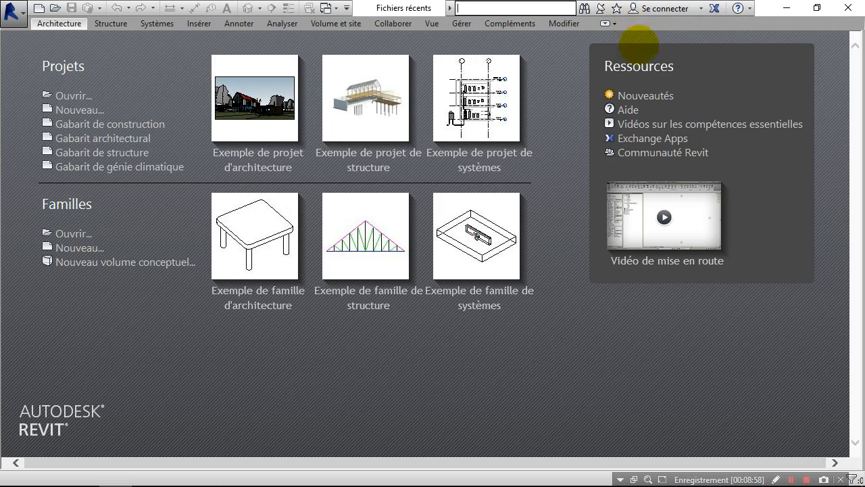
# Step: View the account sign-in choice for A360 and close it without signing in
pyautogui.click(673, 8)
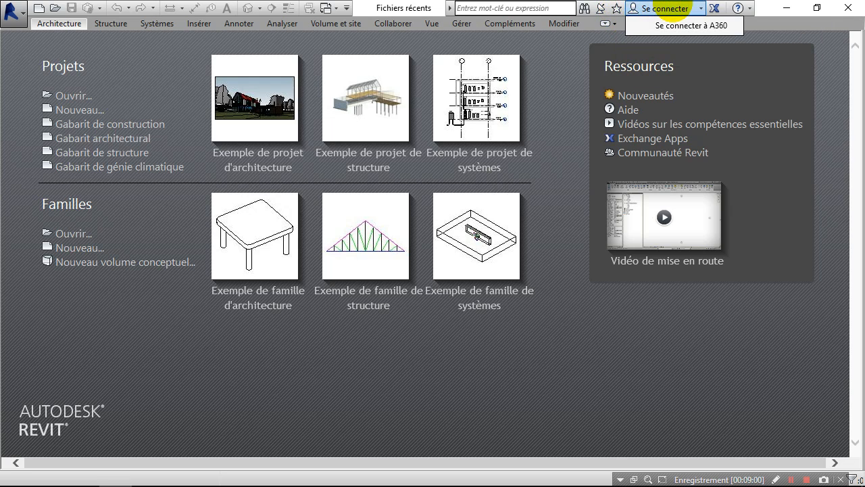
pyautogui.click(673, 6)
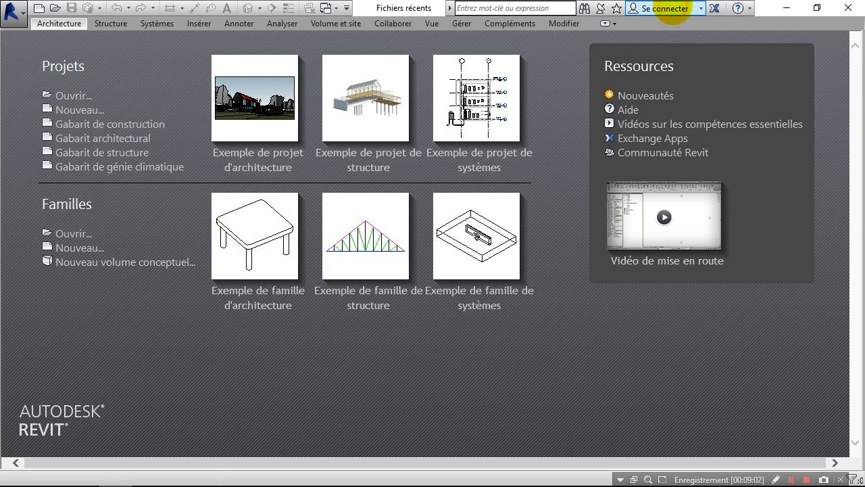
pyautogui.click(651, 2)
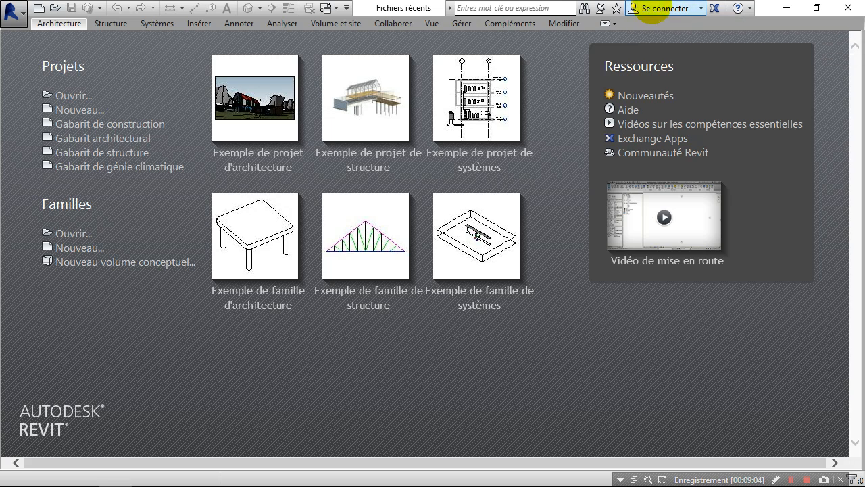
pyautogui.click(653, 4)
pyautogui.click(657, 4)
pyautogui.click(654, 9)
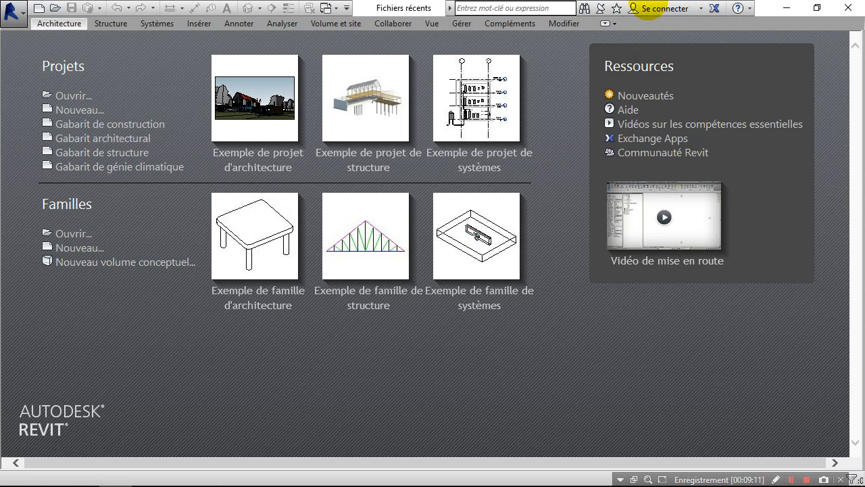
pyautogui.click(650, 7)
pyautogui.click(653, 7)
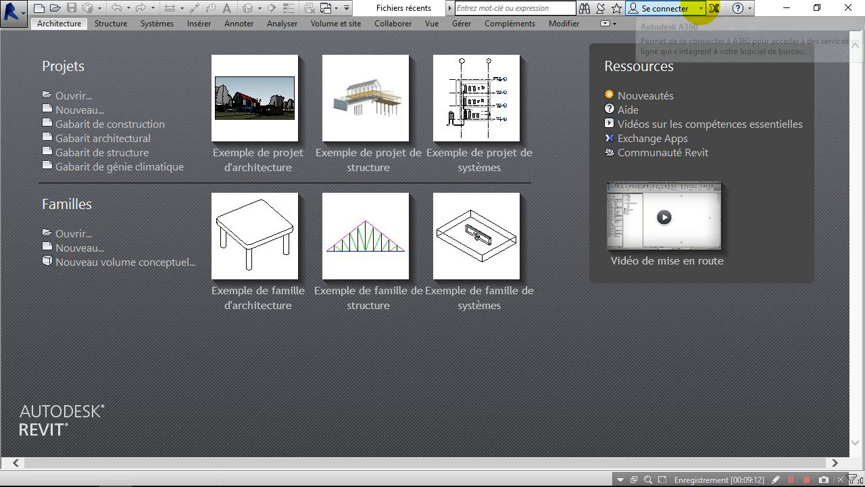
# Step: Display the Se connecter à A360 choice for the account again and dismiss it without signing in
pyautogui.click(698, 8)
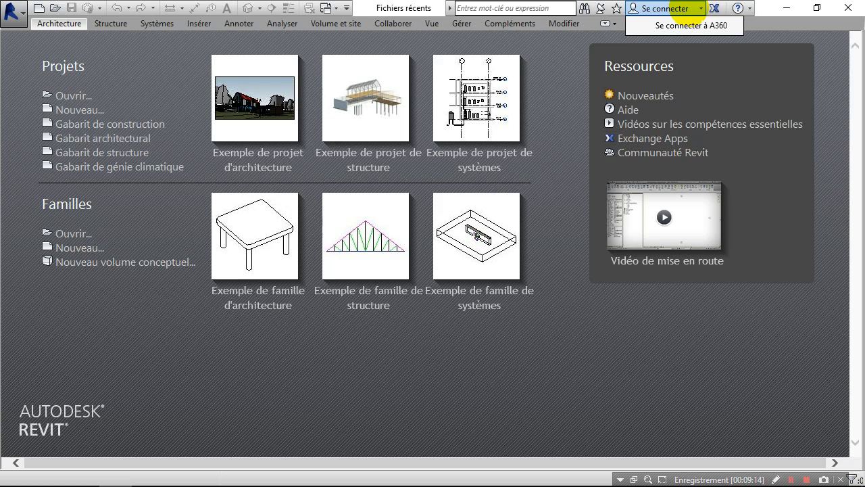
pyautogui.click(699, 9)
pyautogui.click(695, 9)
pyautogui.click(688, 11)
pyautogui.click(680, 8)
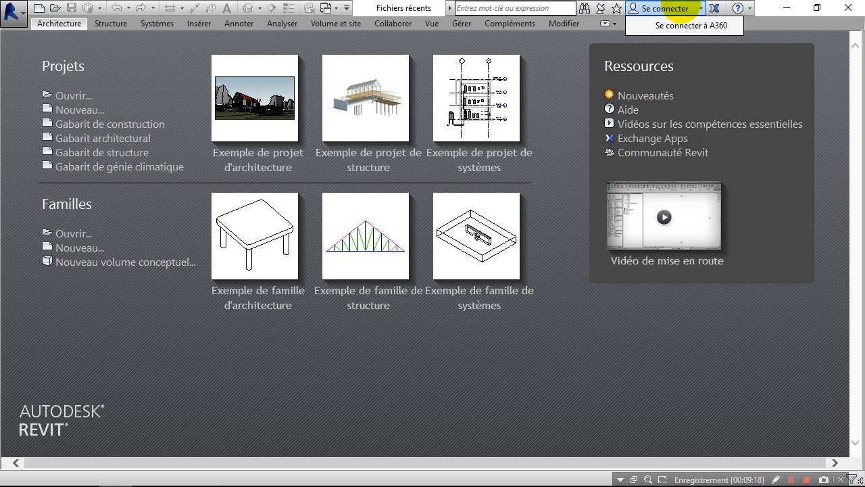
pyautogui.click(675, 11)
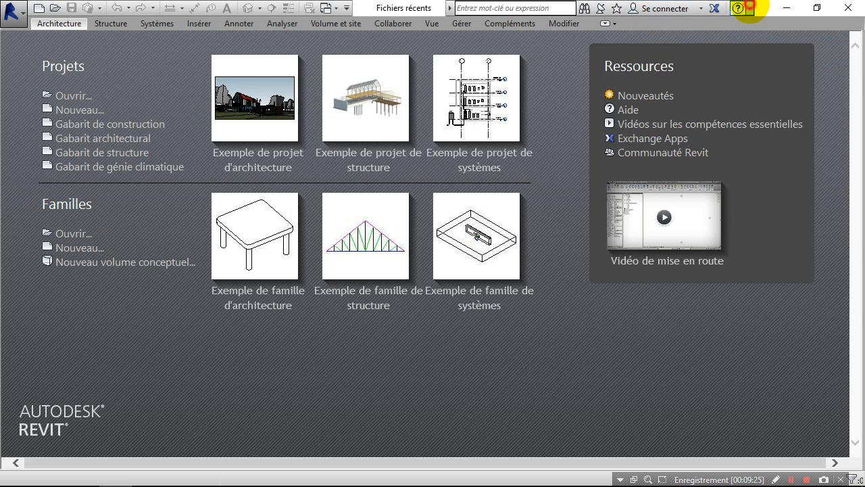
# Step: Review the available help entries, including those under Ressources supplémentaires, and close the list without choosing any
pyautogui.click(749, 7)
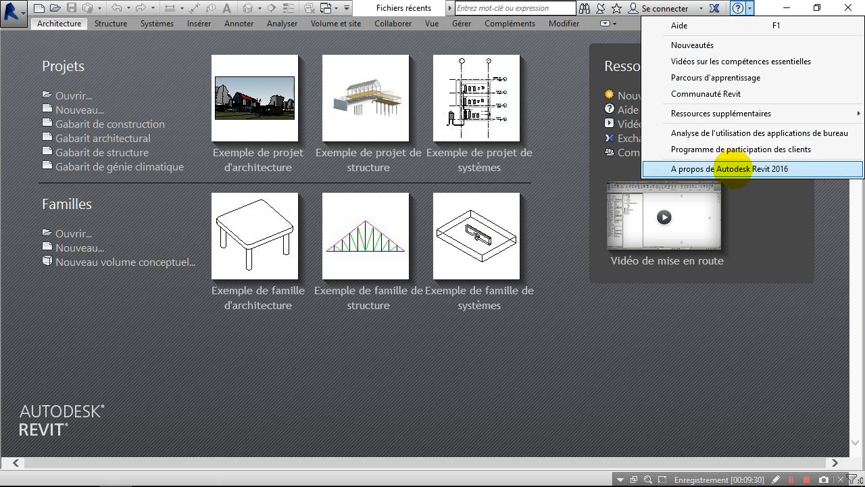
pyautogui.moveTo(728, 114)
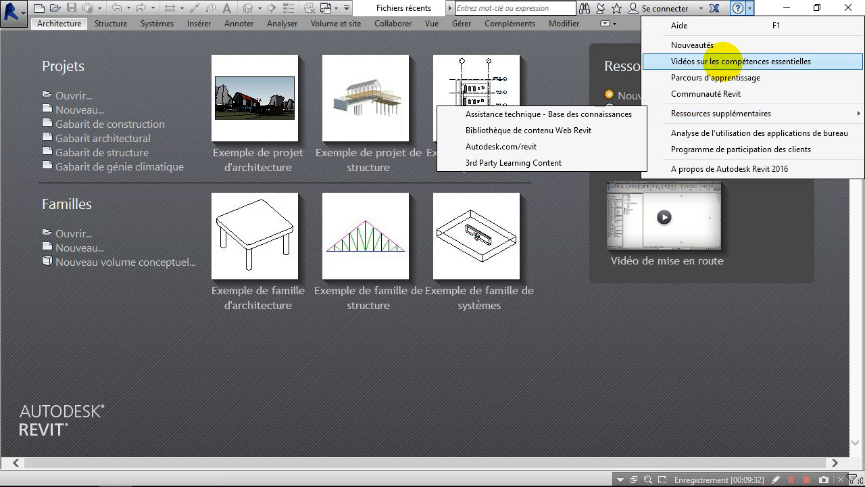
pyautogui.click(700, 2)
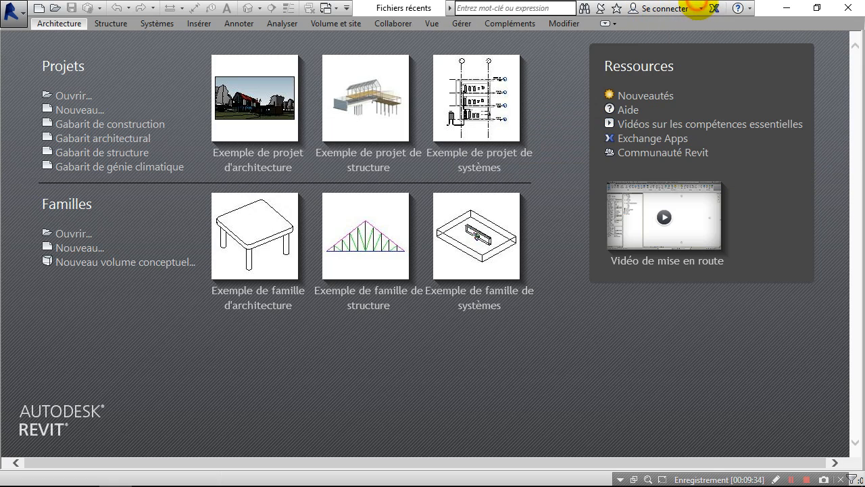